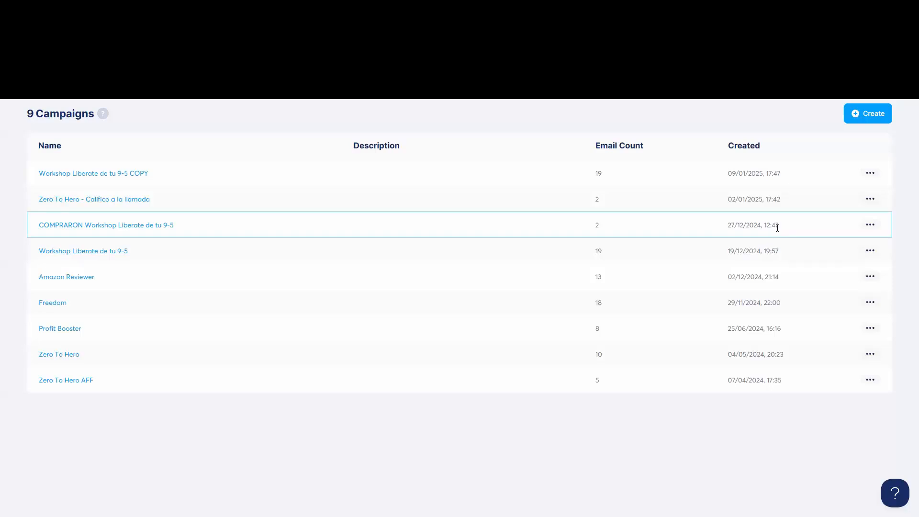
pyautogui.moveTo(644, 90)
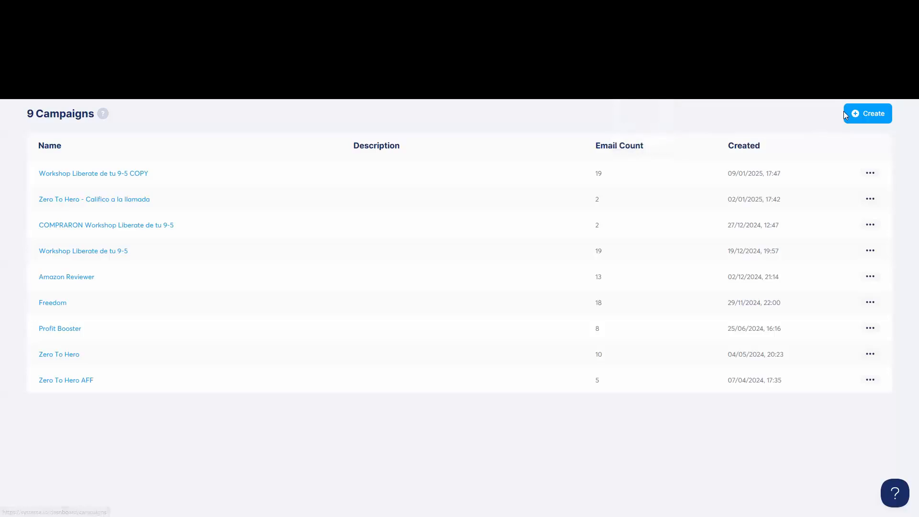
pyautogui.click(862, 113)
pyautogui.click(375, 230)
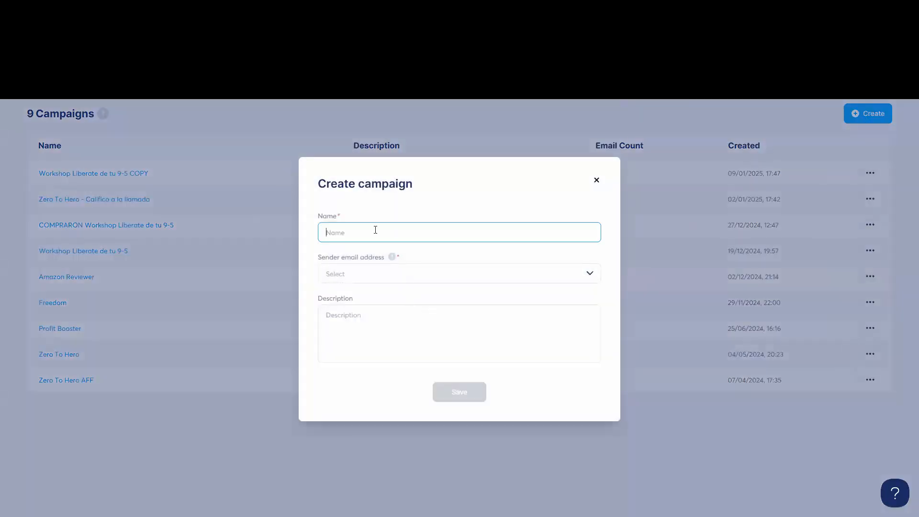
pyautogui.write('YT')
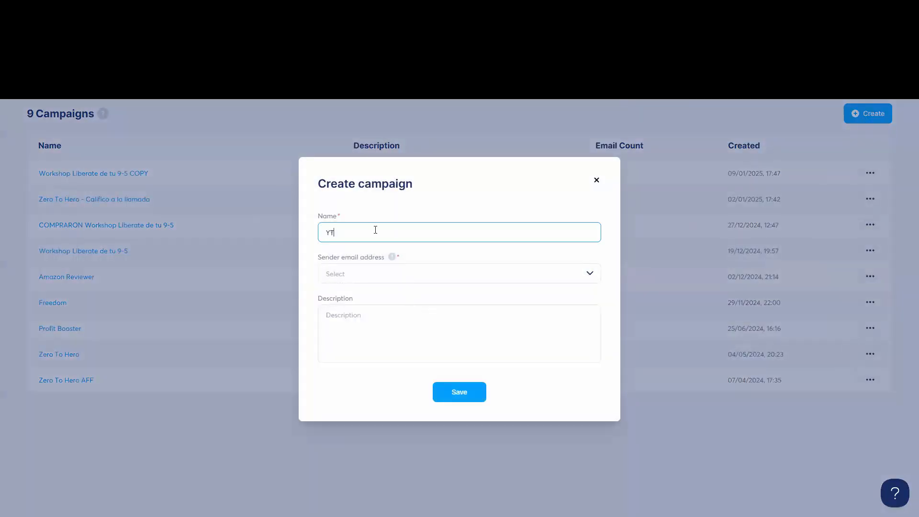
pyautogui.write(' Tutorial')
pyautogui.click(596, 181)
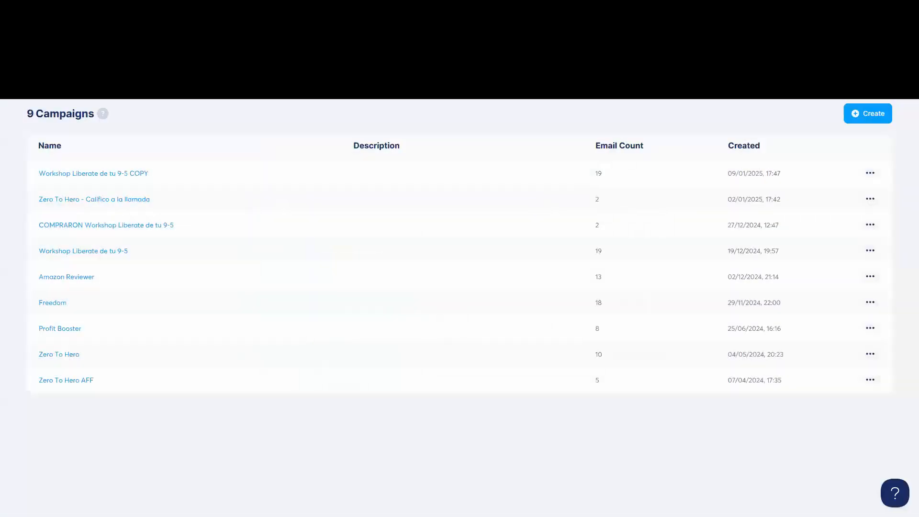
# - Create a campaign named "YT Tutorial" with the negociorecurrente.com sender address and save it
pyautogui.moveTo(852, 86)
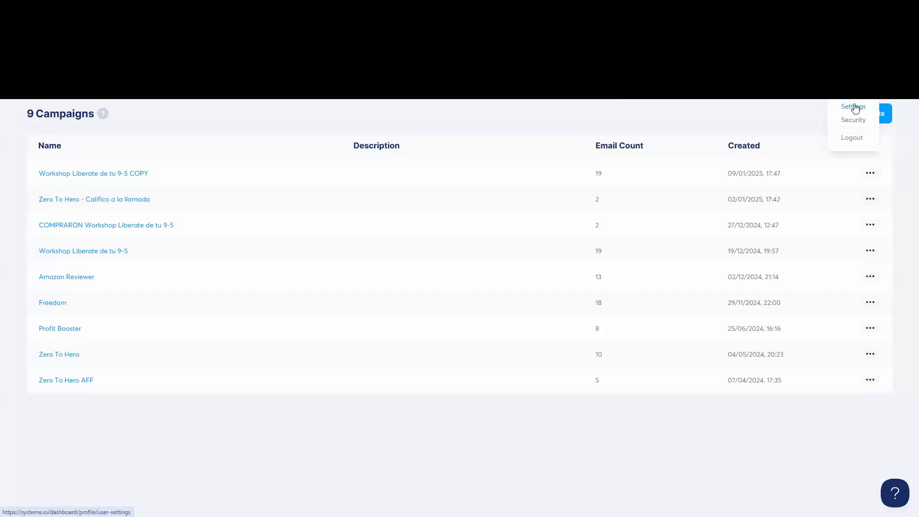
pyautogui.click(870, 119)
pyautogui.click(355, 226)
pyautogui.write('YT Turon')
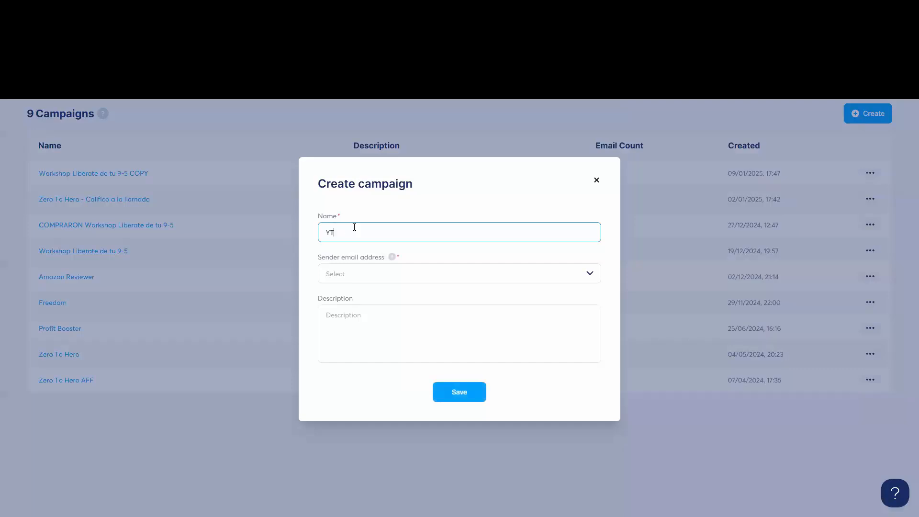
pyautogui.press('BackSpace')
pyautogui.press('BackSpace')
pyautogui.press('BackSpace')
pyautogui.write('toria')
pyautogui.click(449, 276)
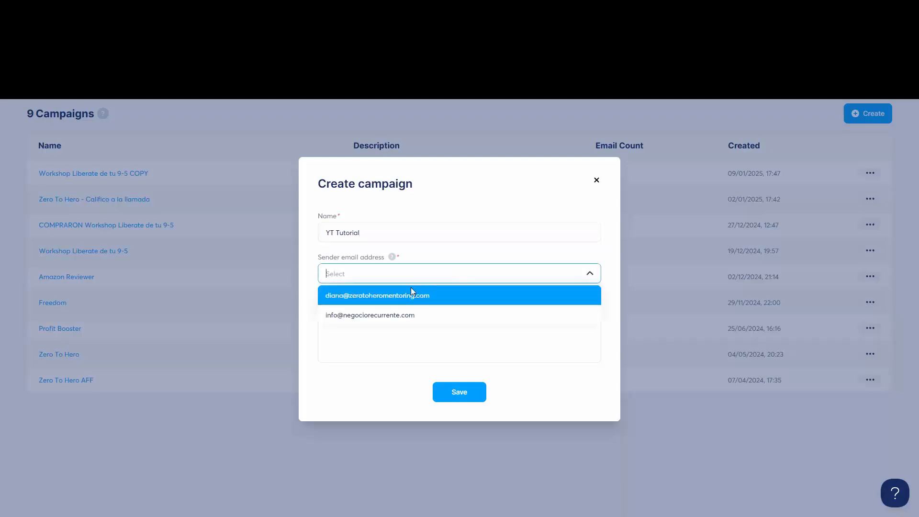
pyautogui.click(357, 310)
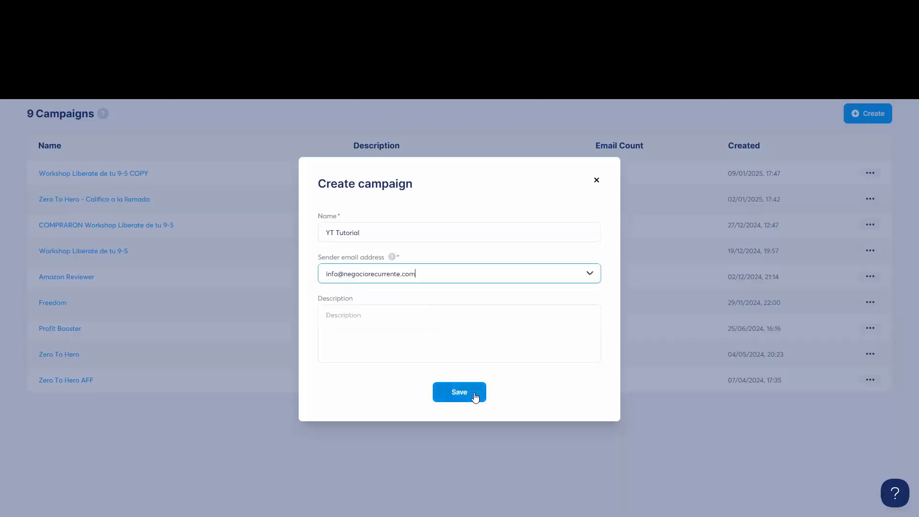
pyautogui.click(460, 392)
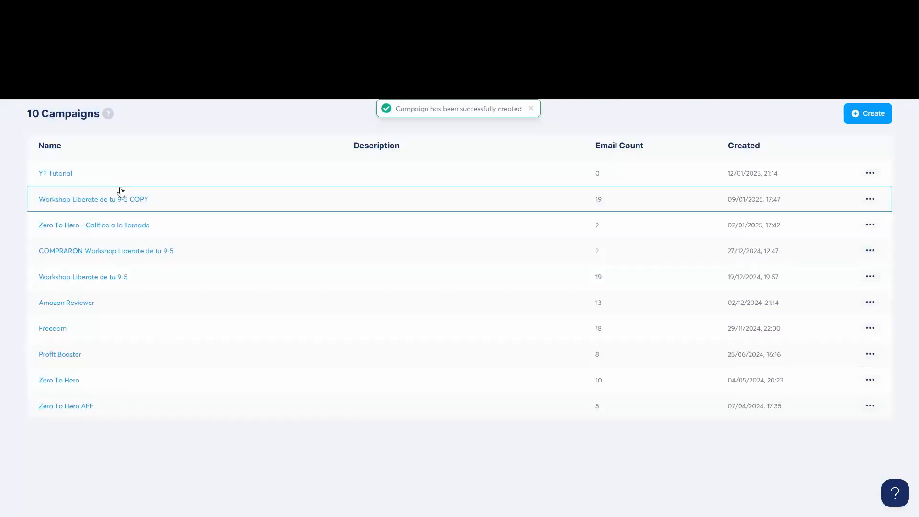
# - Open the YT Tutorial campaign and create an email step with the subject "Email 1", keeping the classic editor
pyautogui.click(60, 177)
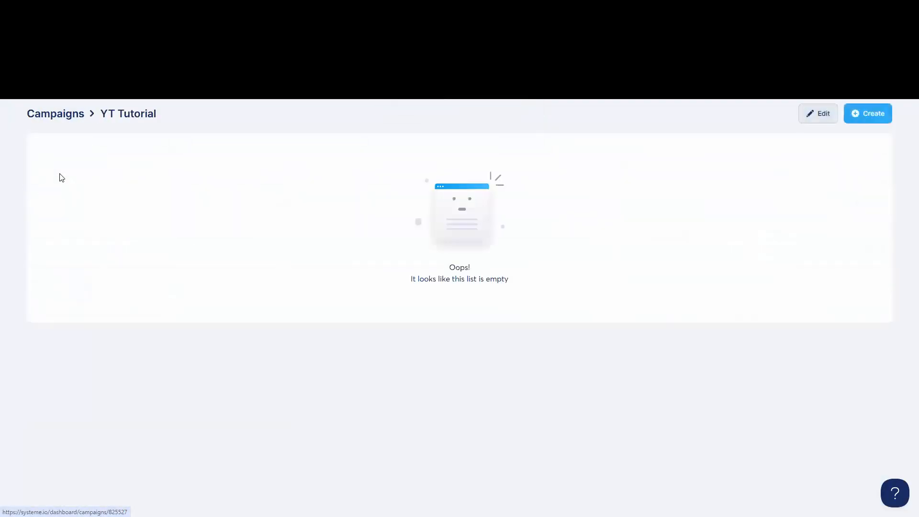
pyautogui.click(868, 120)
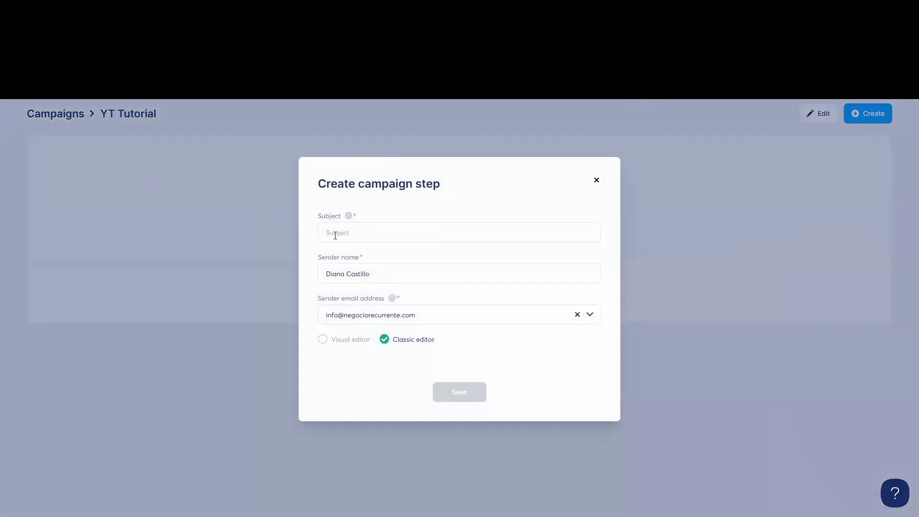
pyautogui.click(346, 237)
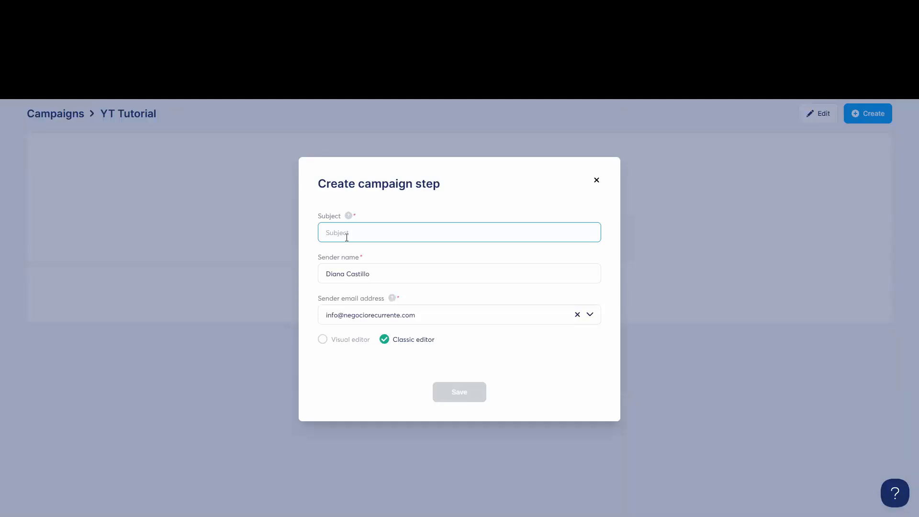
pyautogui.write('Ema')
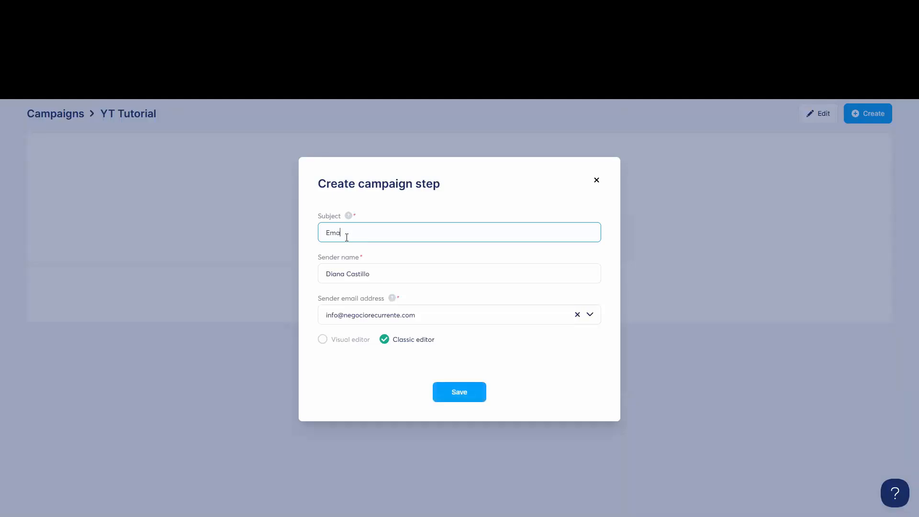
pyautogui.write('il 1')
pyautogui.click(485, 398)
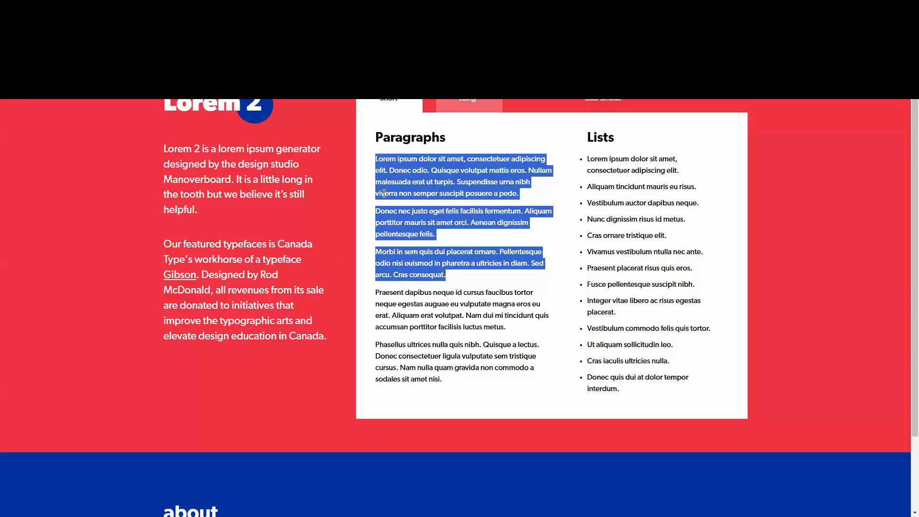
# - Write "Hello" in the email body and paste the first three placeholder paragraphs copied from the Lorem 2 page below it
pyautogui.rightClick(368, 166)
pyautogui.click(372, 173)
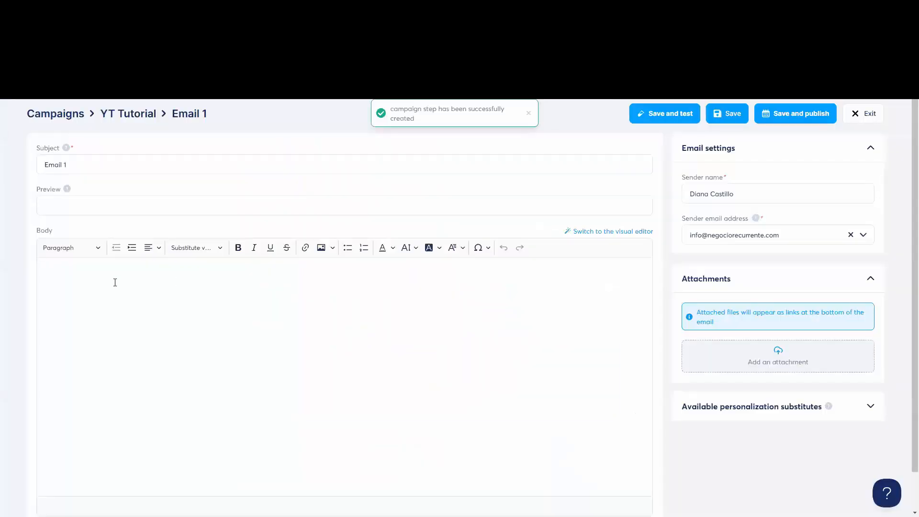
pyautogui.click(115, 282)
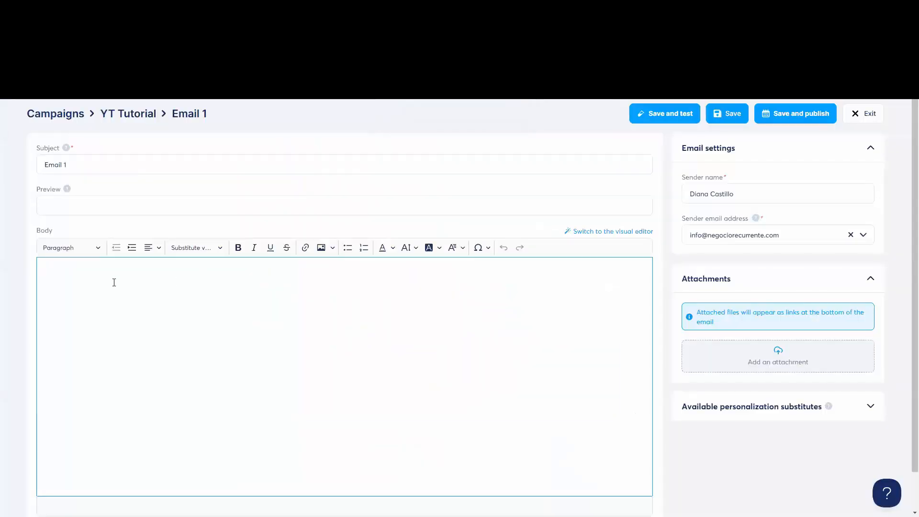
pyautogui.write('Hello')
pyautogui.write('Lorem ipsum dolor sit amet, consectetuer adipiscing elit. Donec odio. Quisque volutpat mattis eros. Nullam malesuada erat ut turpis. Suspendisse urna nibh viverra non semper suscipit posuere a pede. Donec nec justo eget felis facilisis fermentum. Aliquam porttitor mauris sit amet orci. Aenean dignissim pellentesque felis. Morbi in sem quis dui placerat ornare. Pellentesque odio nisi euismod in pharetra a ultricies in diam. Sed arcu. Cras consequat.')
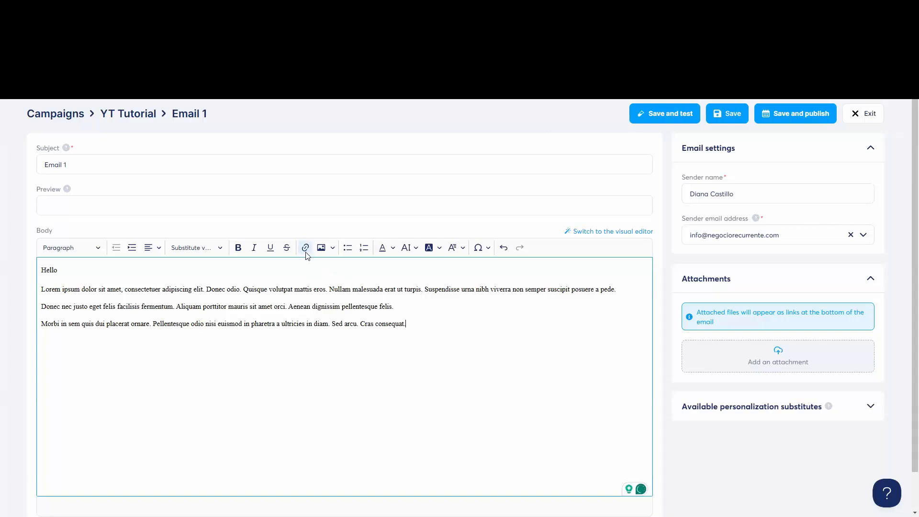
# - Examine the font color, size, background color and font family options for a selected body phrase, and the available substitute values
pyautogui.moveTo(328, 289); pyautogui.dragTo(418, 289)
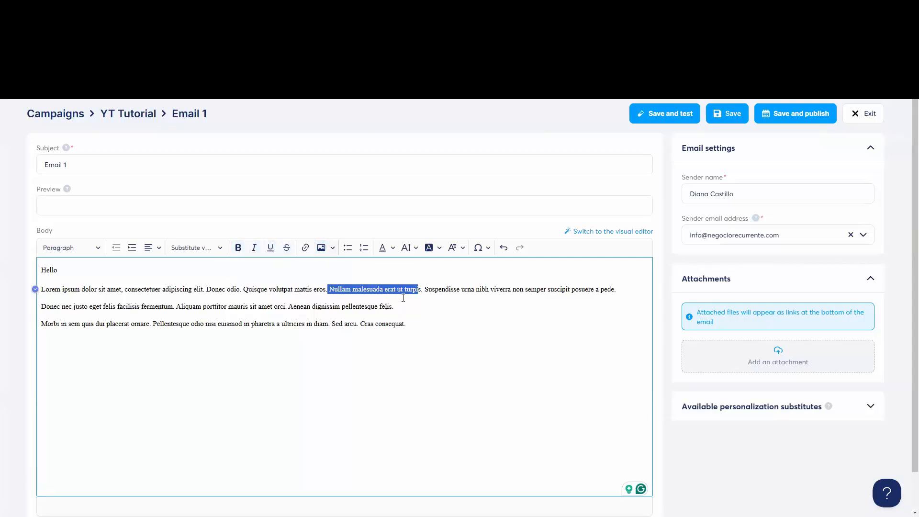
pyautogui.click(392, 249)
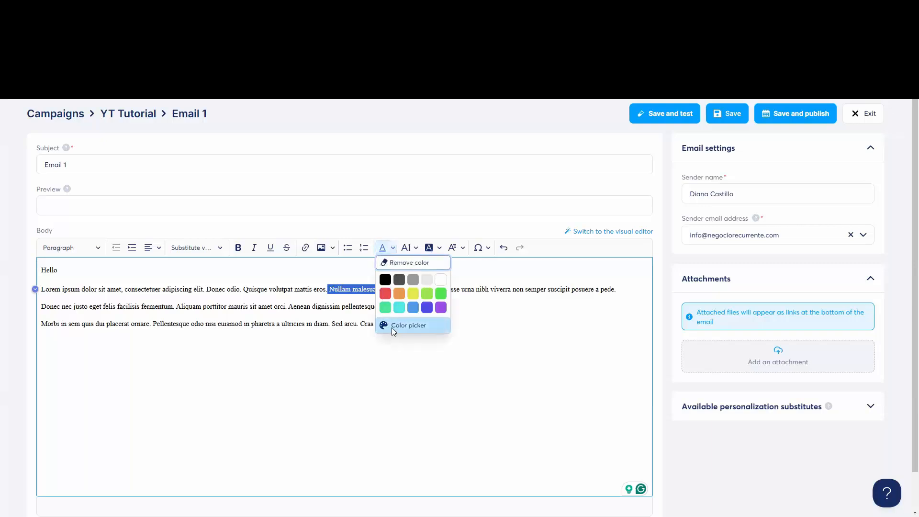
pyautogui.click(414, 248)
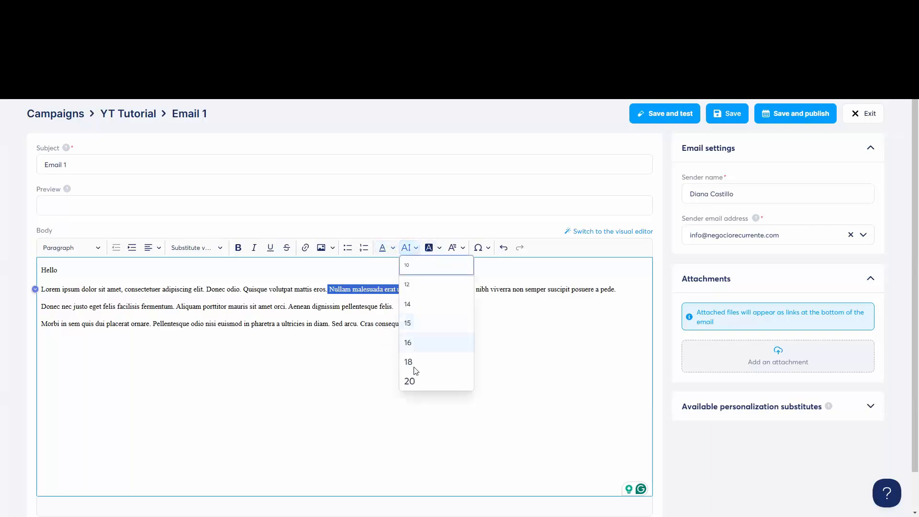
pyautogui.click(439, 248)
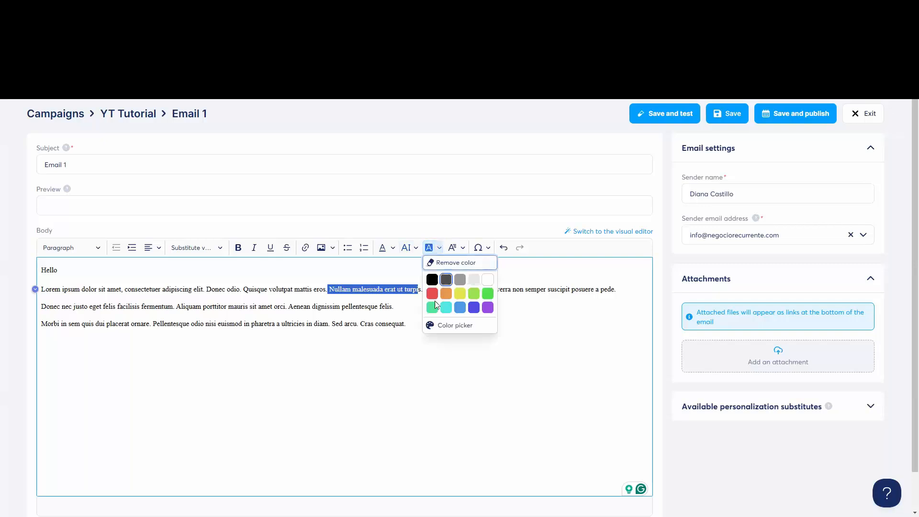
pyautogui.click(461, 247)
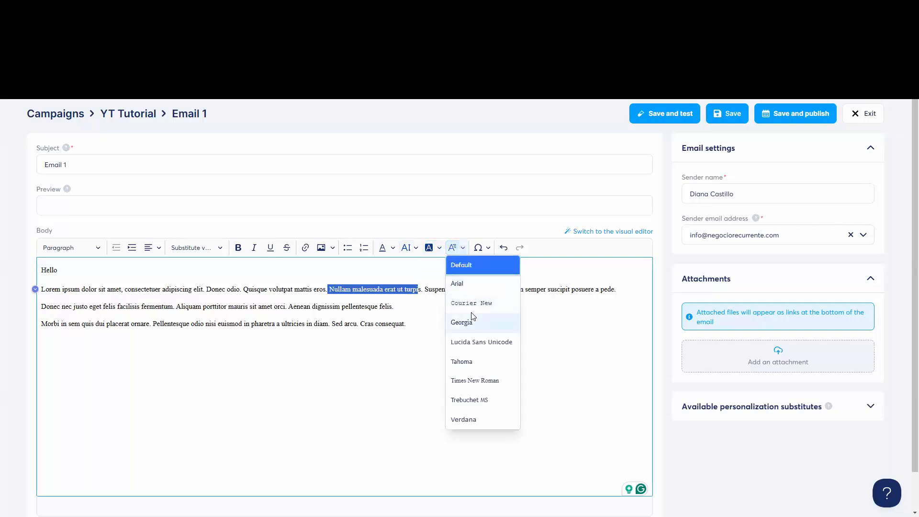
pyautogui.click(349, 366)
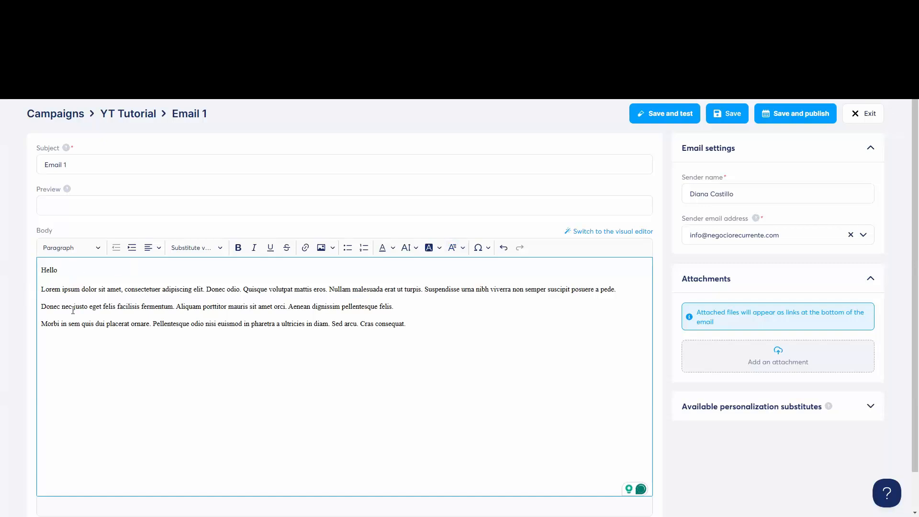
pyautogui.click(196, 248)
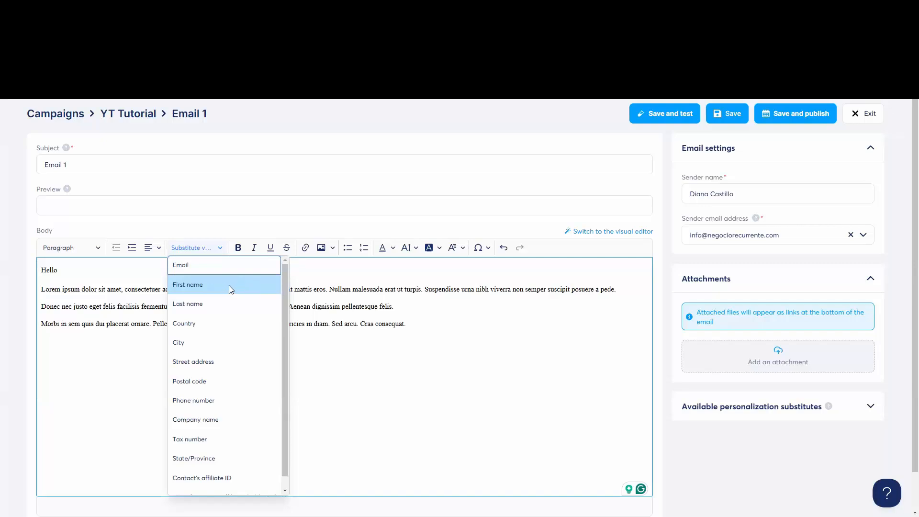
pyautogui.click(429, 351)
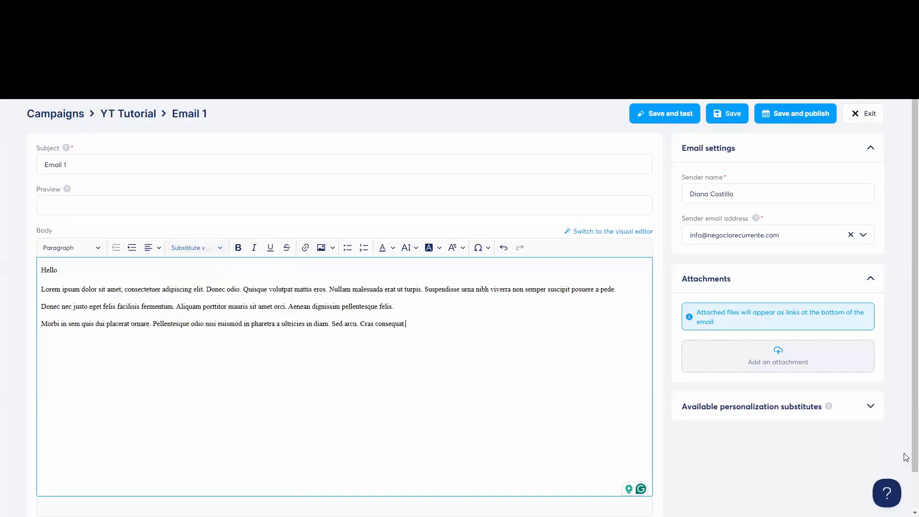
# - Copy the {first_name} code from the available personalization substitutes and paste it after "Hello" in the email body
pyautogui.click(871, 406)
pyautogui.scroll(-1, 766, 431)
pyautogui.moveTo(684, 405)
pyautogui.mouseDown()
pyautogui.moveTo(726, 403)
pyautogui.moveTo(682, 408)
pyautogui.mouseUp()
pyautogui.hotkey('ctrl', 'c')
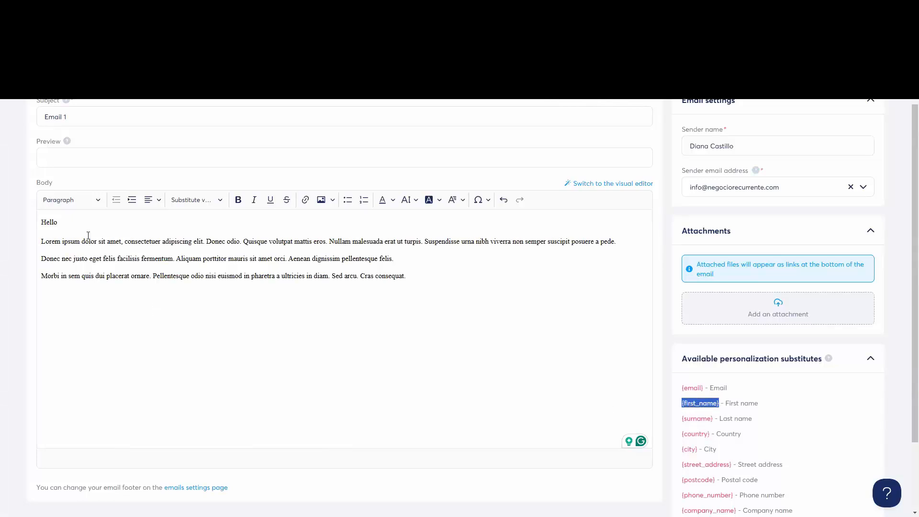
pyautogui.click(86, 221)
pyautogui.hotkey('ctrl', 'v')
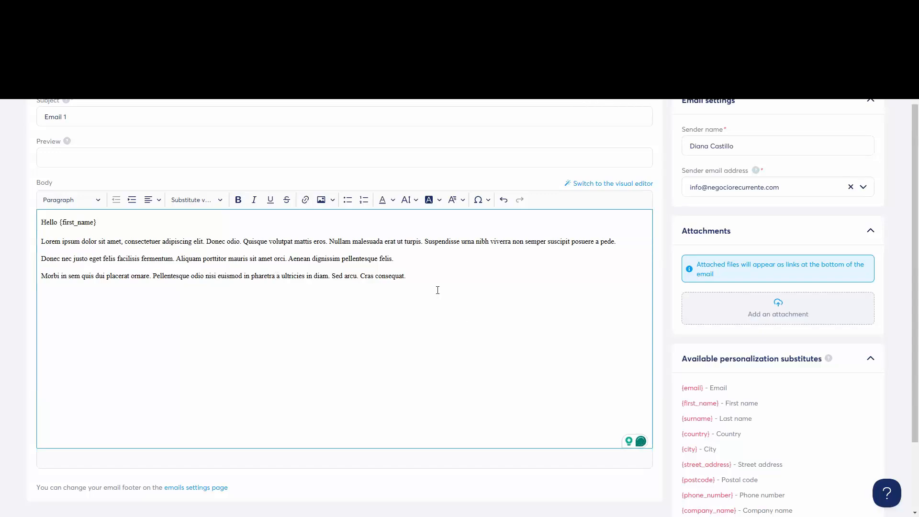
# - Save and publish Email 1, activating it with a delay of 0 days and no preceding email
pyautogui.scroll(1, 359, 278)
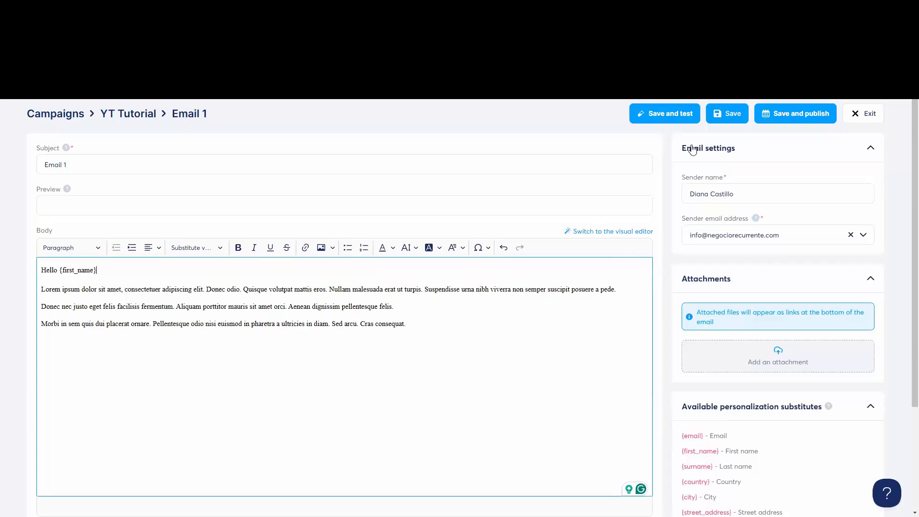
pyautogui.click(789, 116)
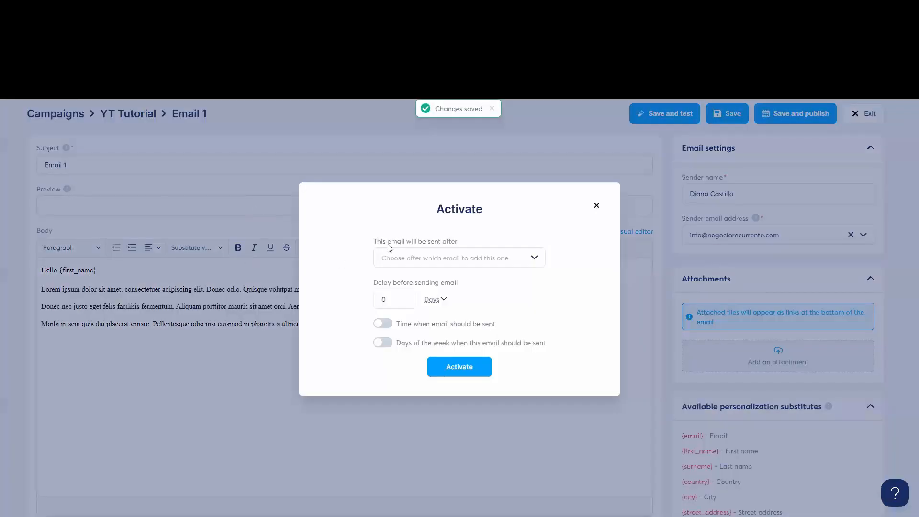
pyautogui.click(531, 261)
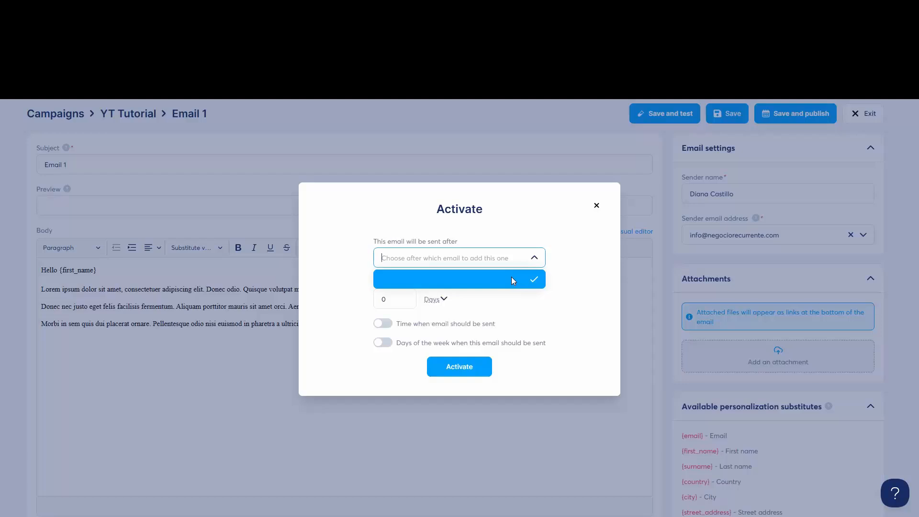
pyautogui.click(525, 315)
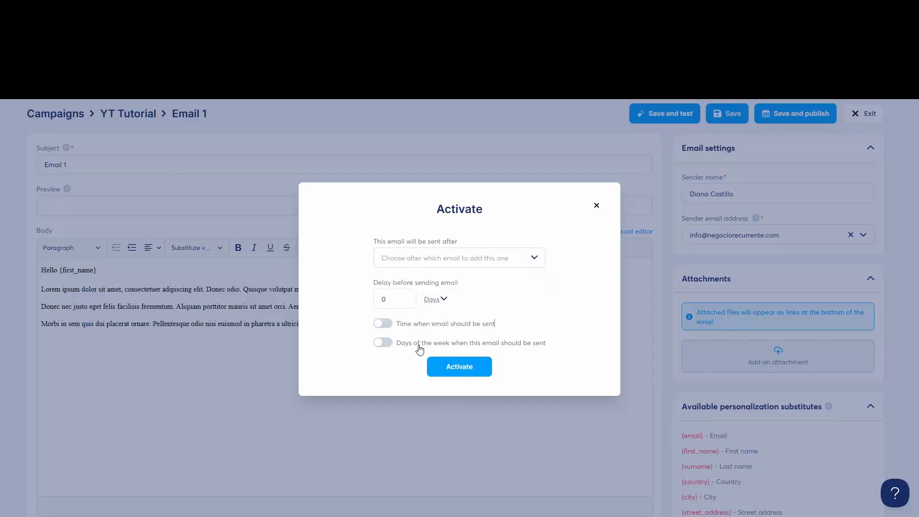
pyautogui.click(471, 364)
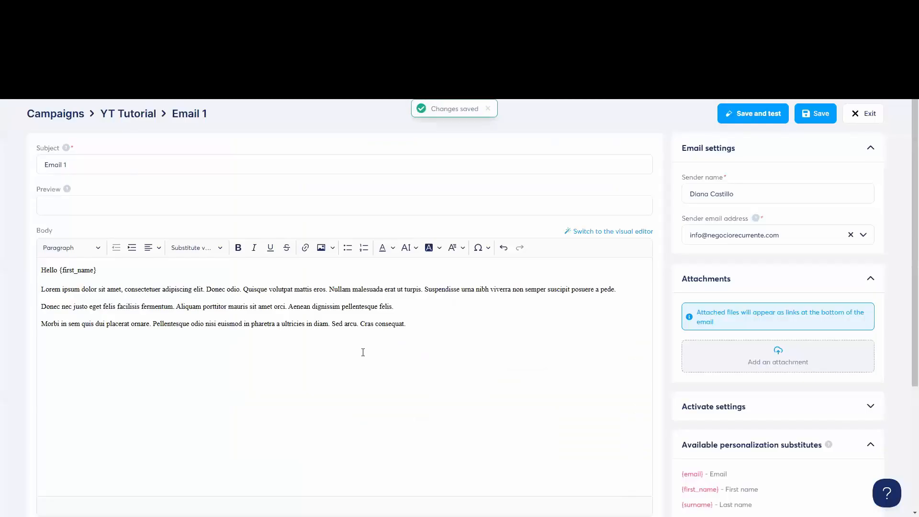
# - Return to the YT Tutorial campaign and create a second email step with the subject "Email 2" in the classic editor
pyautogui.click(142, 120)
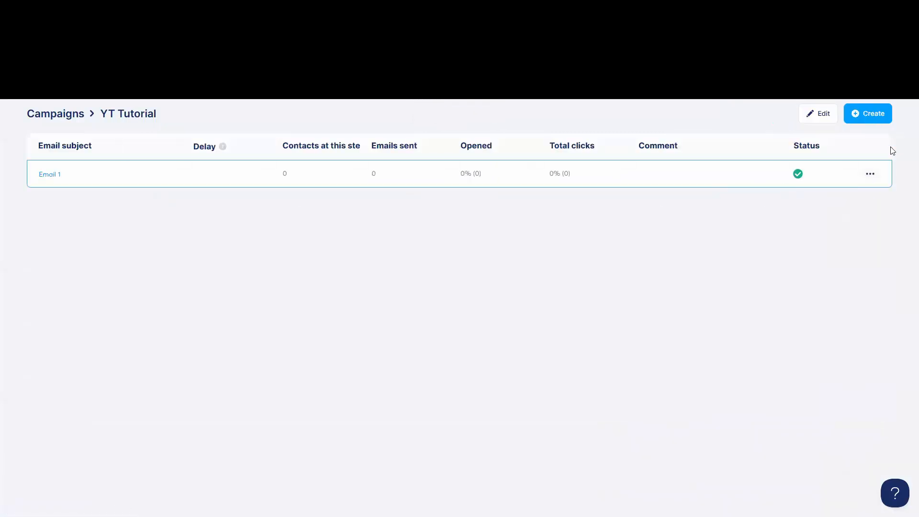
pyautogui.click(872, 117)
pyautogui.click(347, 229)
pyautogui.write('En')
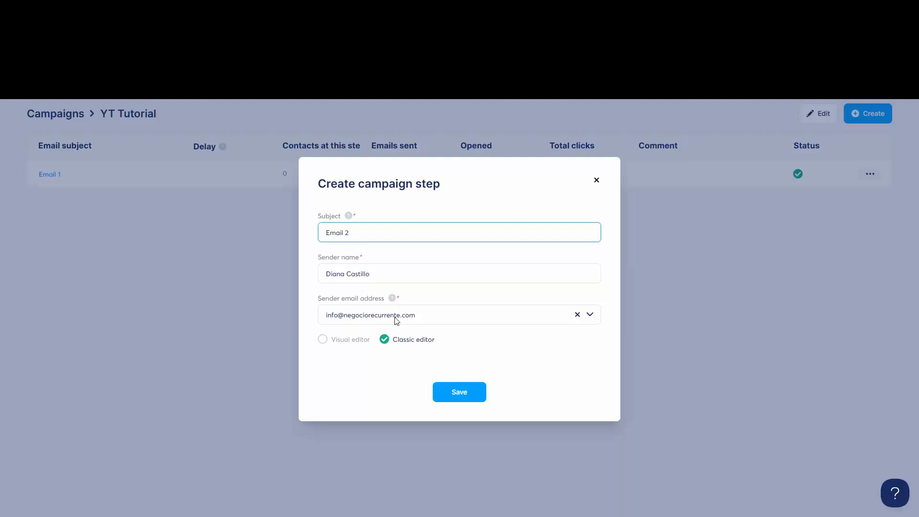
pyautogui.click(455, 387)
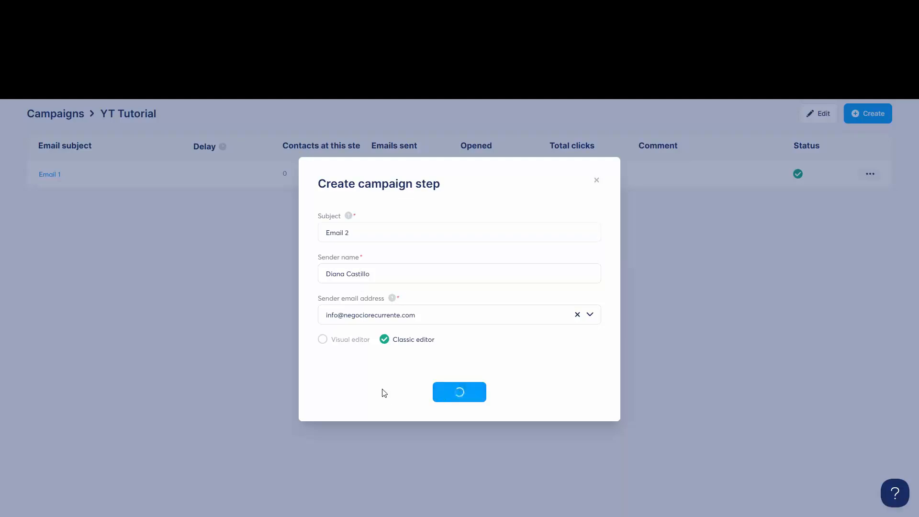
pyautogui.click(82, 282)
pyautogui.write('{first_name}')
pyautogui.hotkey('ctrl', 'a')
pyautogui.press('BackSpace')
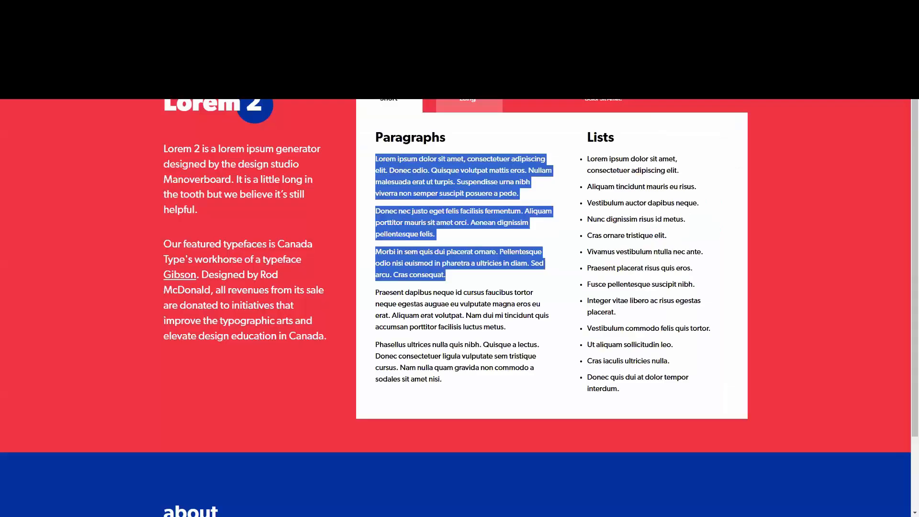
# - Copy the first three short sample paragraphs from the Lorem 2 page and paste them into the body of Email 2
pyautogui.rightClick(388, 176)
pyautogui.click(421, 190)
pyautogui.hotkey('alt', 'Tab')
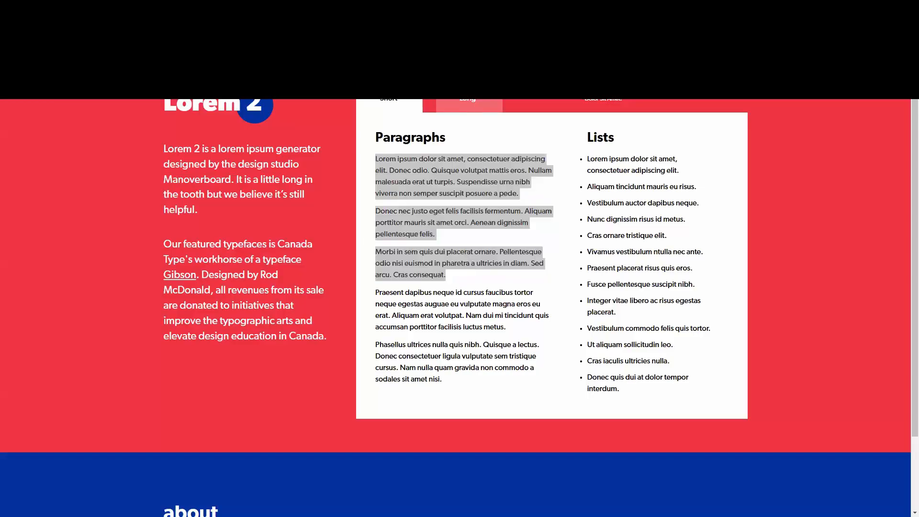
pyautogui.write('Lorem ipsum dolor sit amet, consectetuer adipiscing elit. Donec odio. Quisque volutpat mattis eros. Nullam malesuada erat ut turpis. Suspendisse urna nibh viverra non semper suscipit posuere a pede. Donec nec justo eget felis facilisis fermentum. Aliquam porttitor mauris sit amet orci. Aenean dignissim pellentesque felis. Morbi in sem quis dui placerat ornare. Pellentesque odio nisi euismod in pharetra a ultricies in diam. Sed arcu. Cras consequat.')
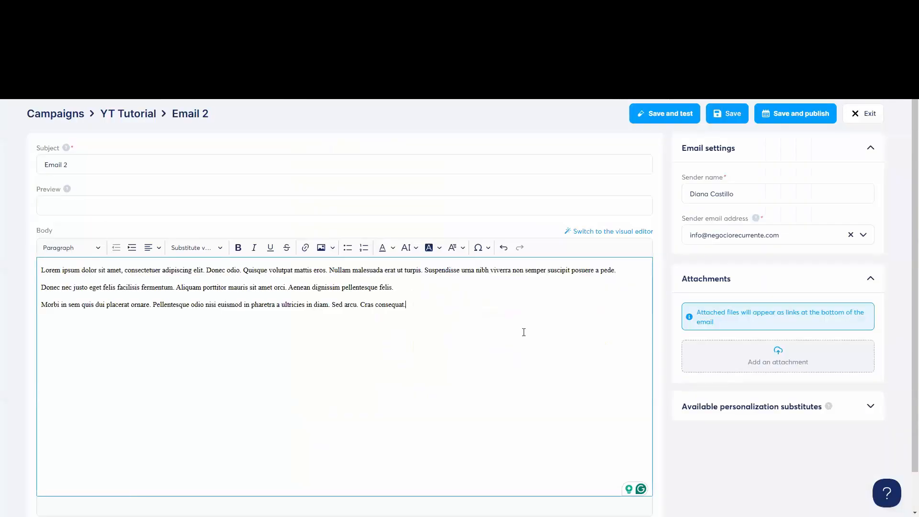
# - Save and publish Email 2, activating it to be sent after Email 1 with a delay of 1 day, and return to the YT Tutorial campaign
pyautogui.click(796, 115)
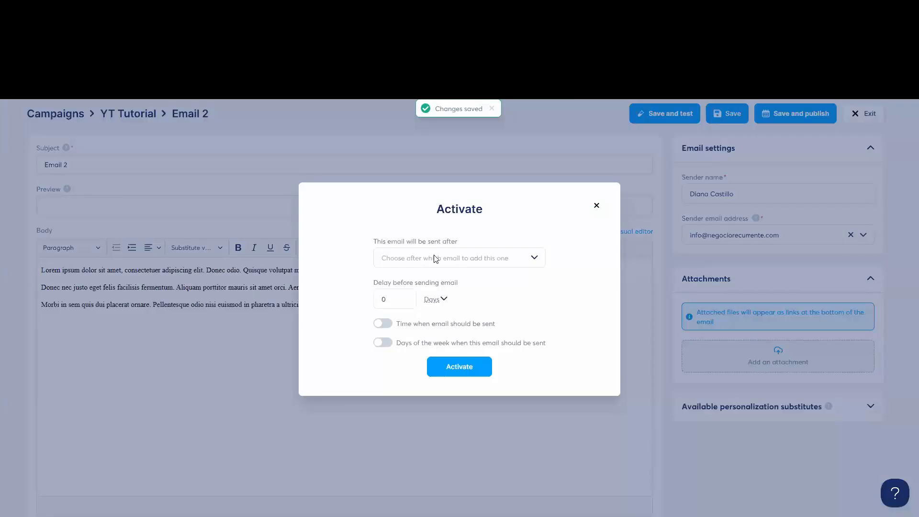
pyautogui.click(435, 258)
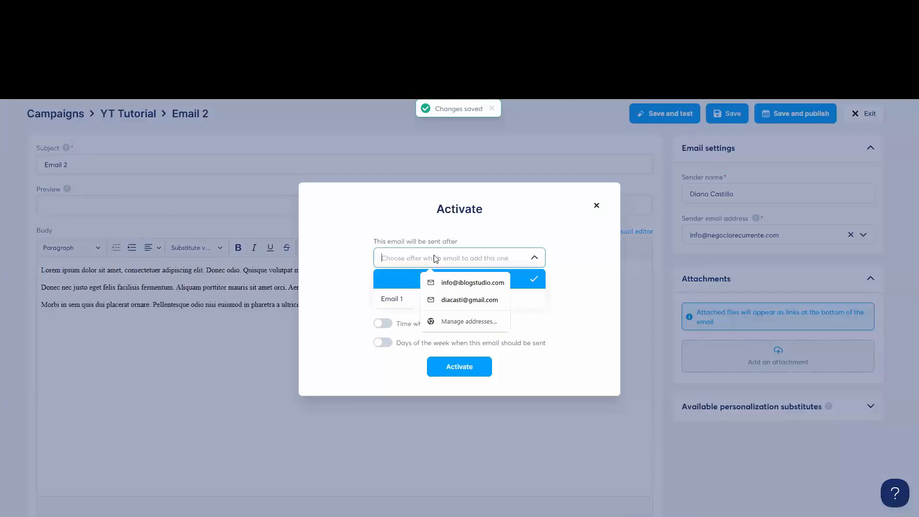
pyautogui.click(421, 297)
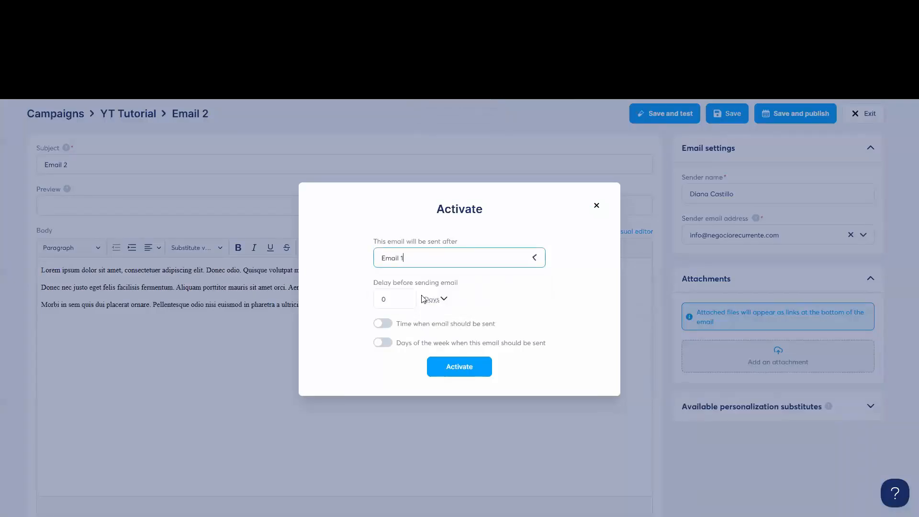
pyautogui.doubleClick(403, 305)
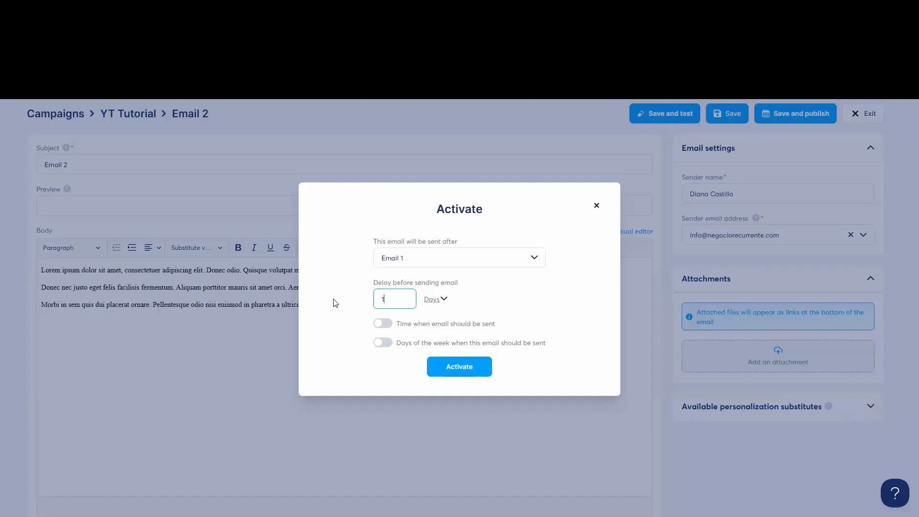
pyautogui.click(468, 376)
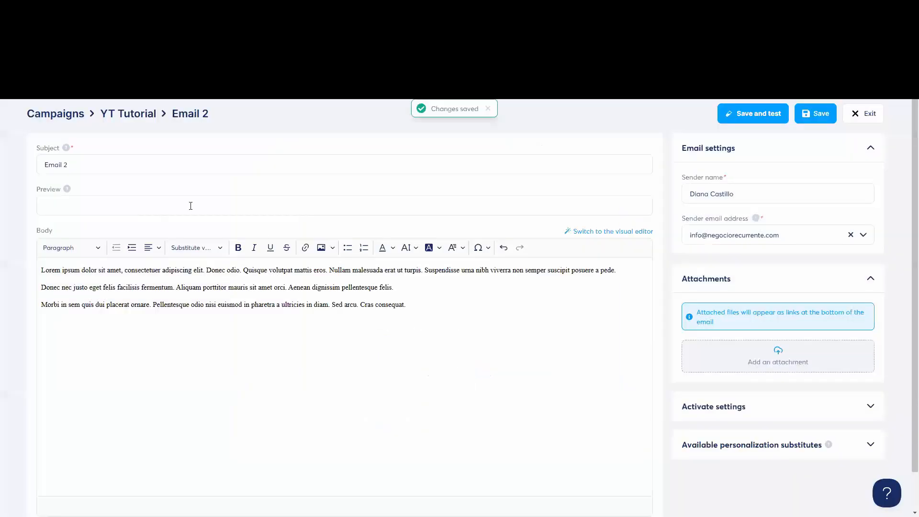
pyautogui.click(128, 114)
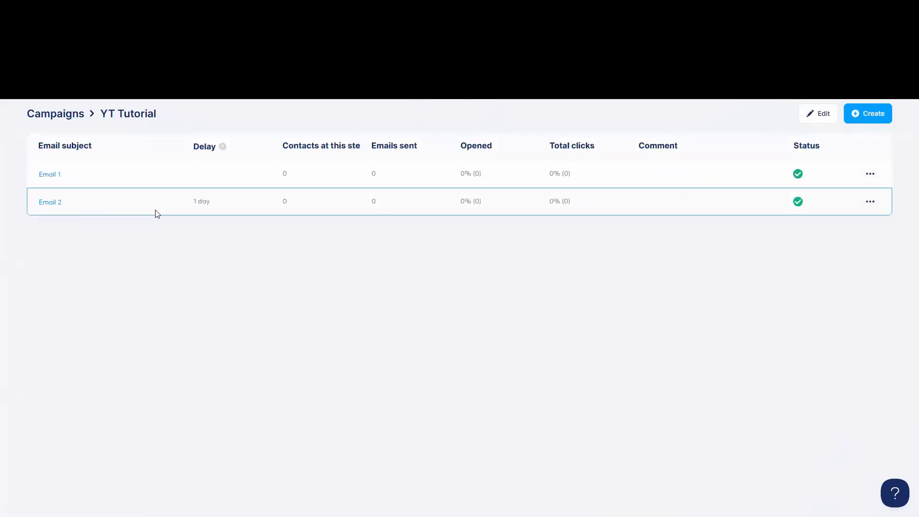
pyautogui.press('Print')
pyautogui.moveTo(734, 125)
pyautogui.mouseDown()
pyautogui.moveTo(834, 218)
pyautogui.moveTo(835, 239)
pyautogui.mouseUp()
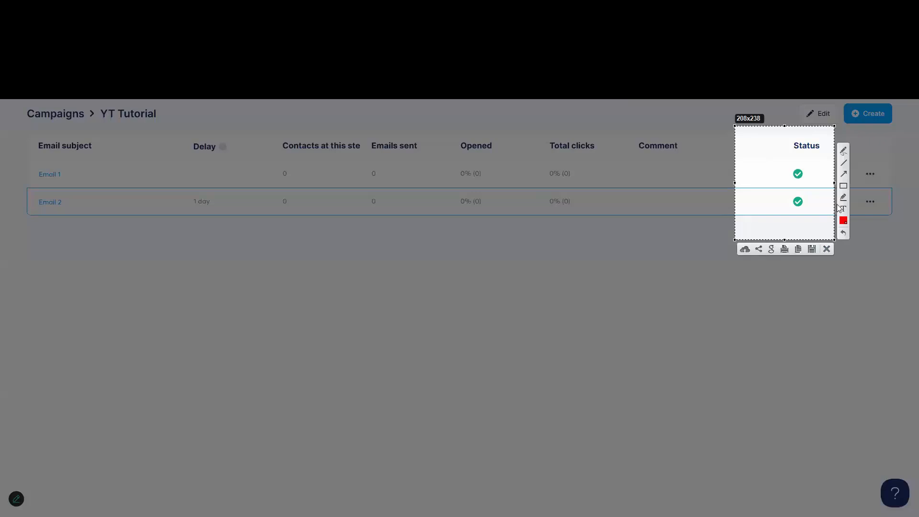
pyautogui.click(844, 174)
pyautogui.moveTo(753, 228)
pyautogui.mouseDown()
pyautogui.moveTo(784, 184)
pyautogui.moveTo(792, 206)
pyautogui.moveTo(796, 178)
pyautogui.moveTo(792, 190)
pyautogui.mouseUp()
pyautogui.press('Escape')
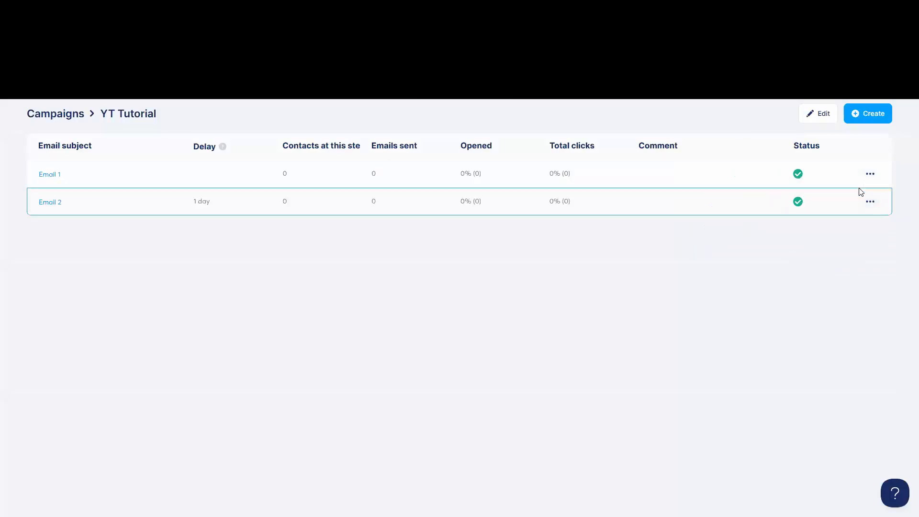
pyautogui.click(869, 177)
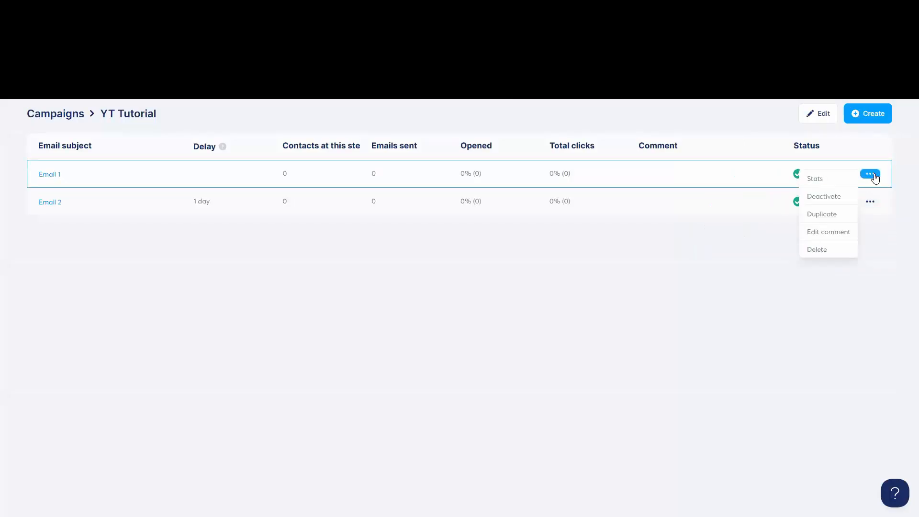
pyautogui.click(831, 197)
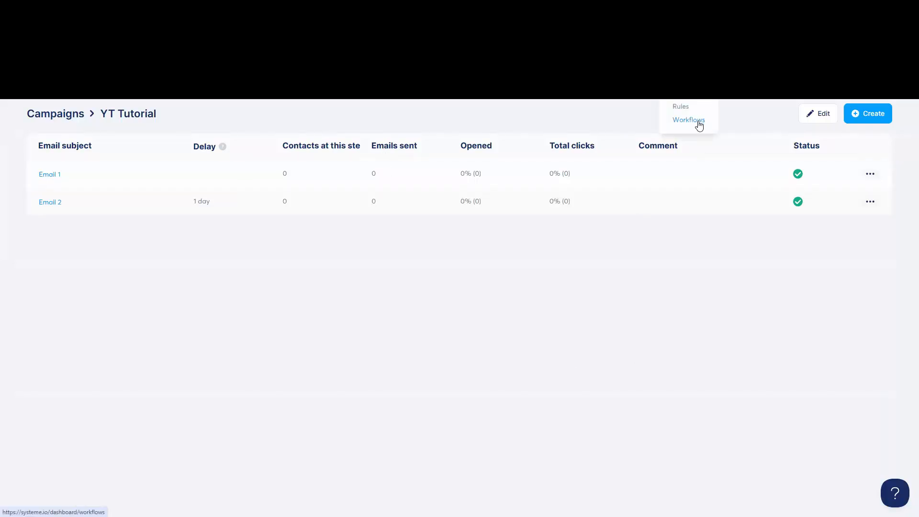
# - Go to the automation workflows and create a new workflow named "YT Tutorial"
pyautogui.click(689, 123)
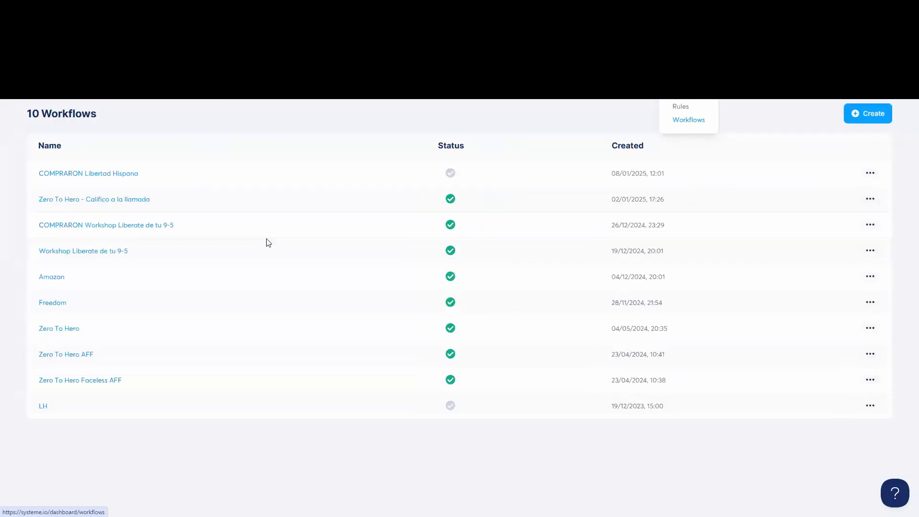
pyautogui.click(872, 124)
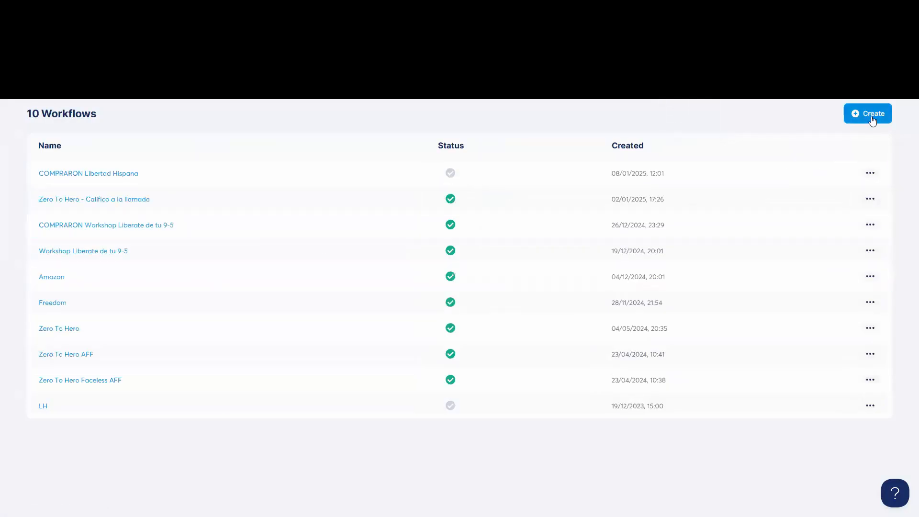
pyautogui.click(382, 289)
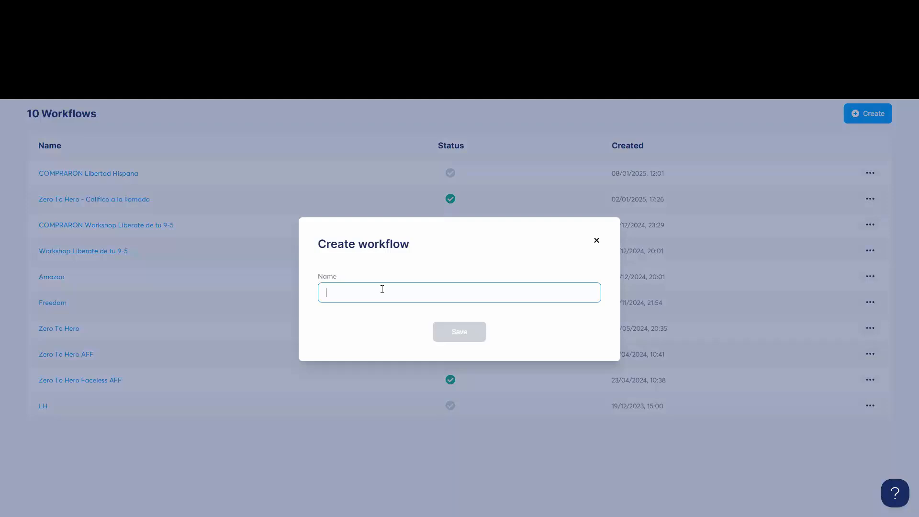
pyautogui.write('YT Tutorial')
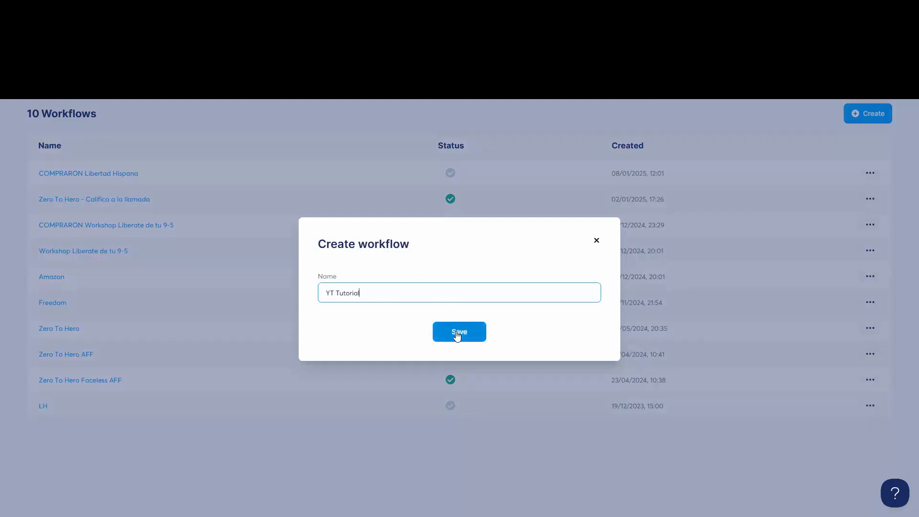
pyautogui.click(457, 334)
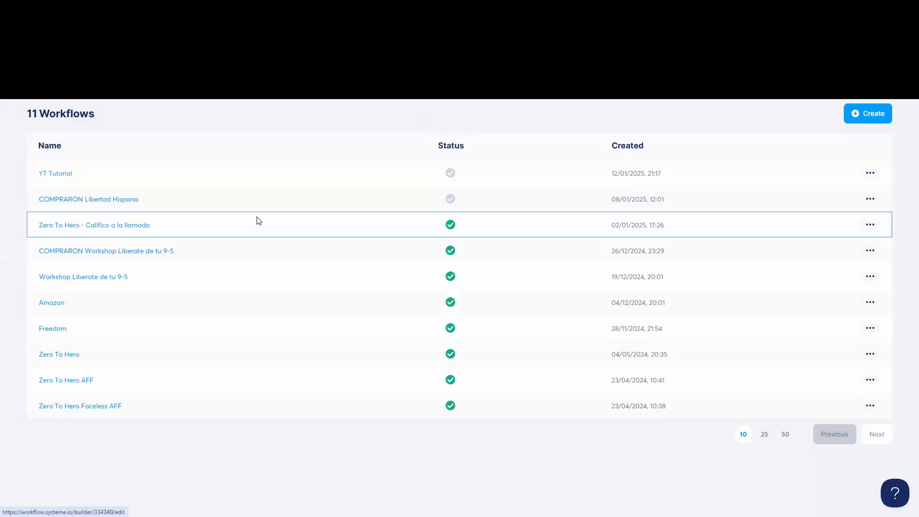
# - Open the YT Tutorial workflow and create a "Funnel form subscribed" trigger for the YT Example funnel's Squeeze page
pyautogui.click(226, 235)
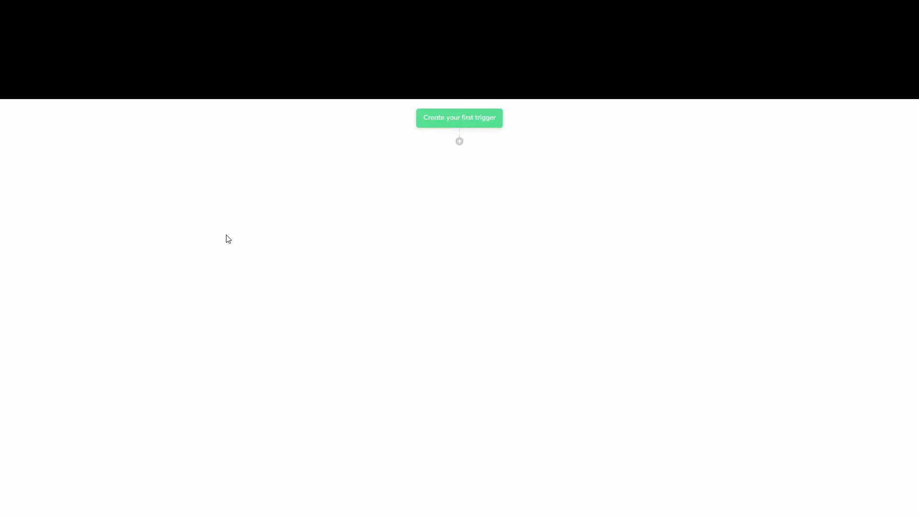
pyautogui.click(463, 116)
pyautogui.click(400, 268)
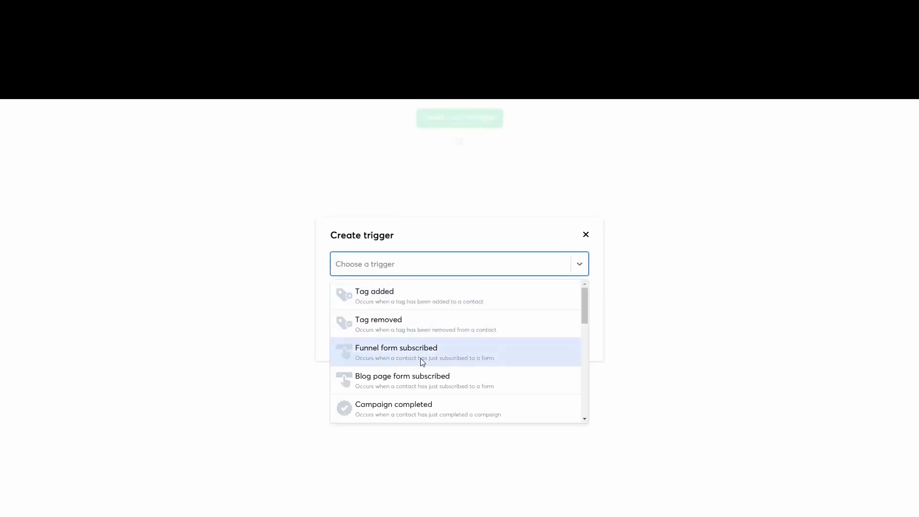
pyautogui.click(457, 353)
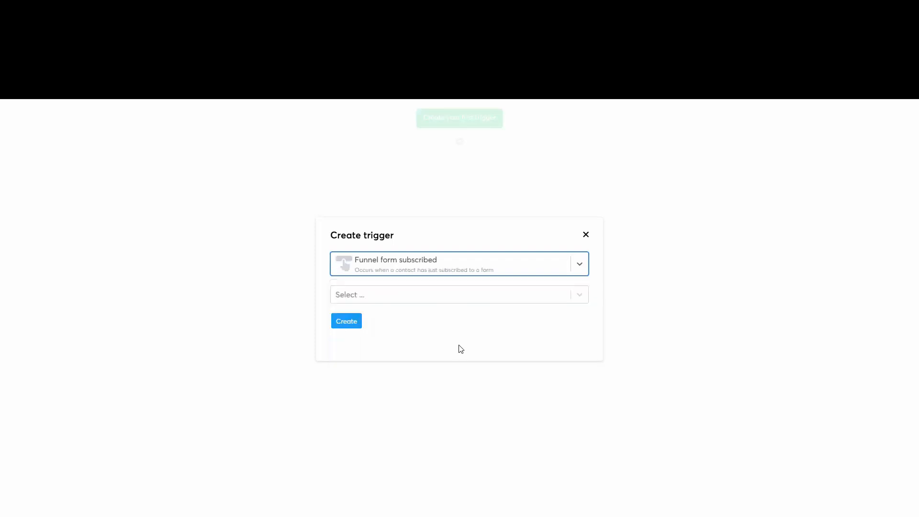
pyautogui.click(384, 293)
pyautogui.scroll(-5, 447, 327)
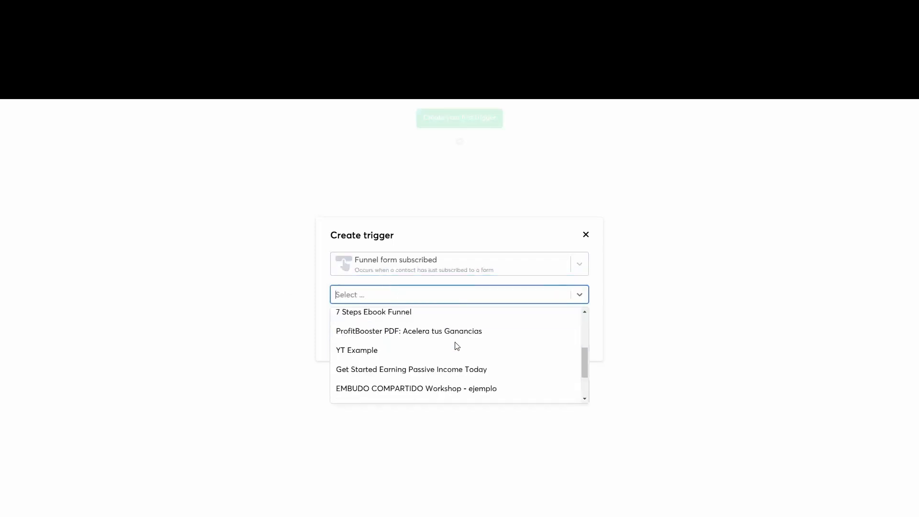
pyautogui.scroll(2, 454, 341)
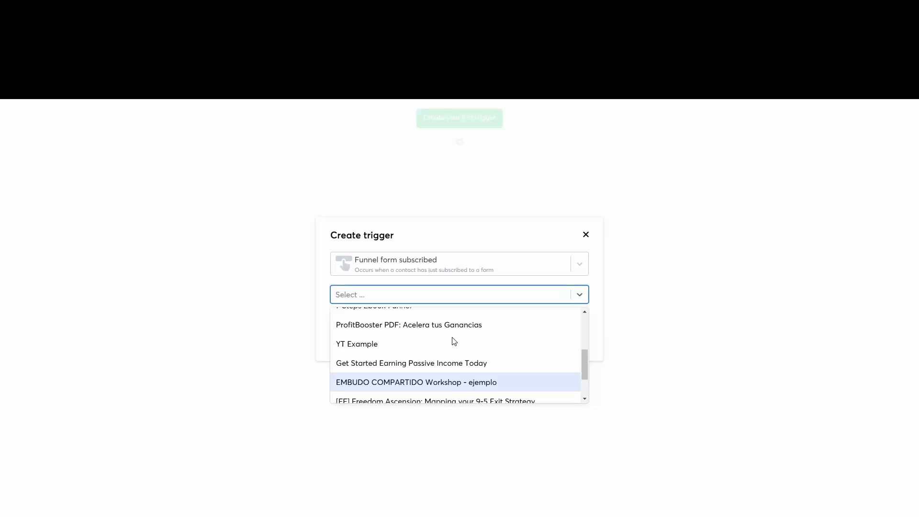
pyautogui.click(366, 348)
pyautogui.click(395, 315)
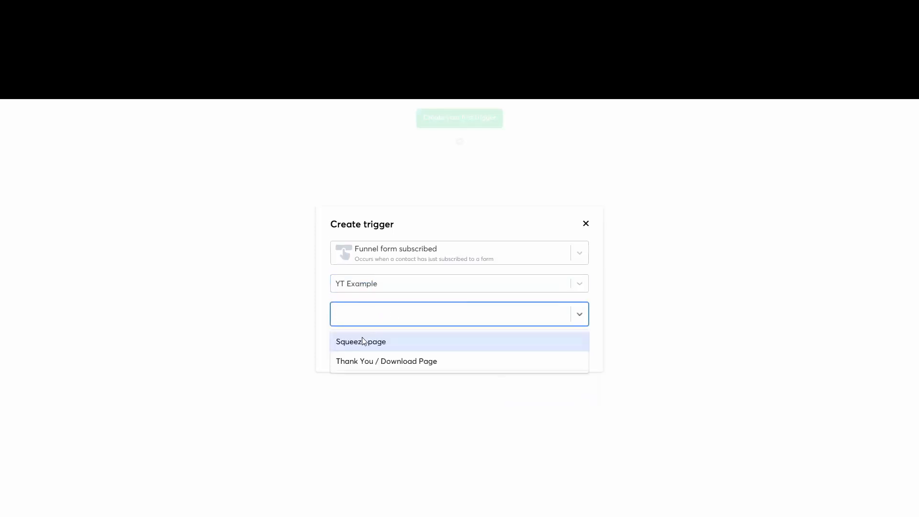
pyautogui.click(375, 343)
pyautogui.click(352, 349)
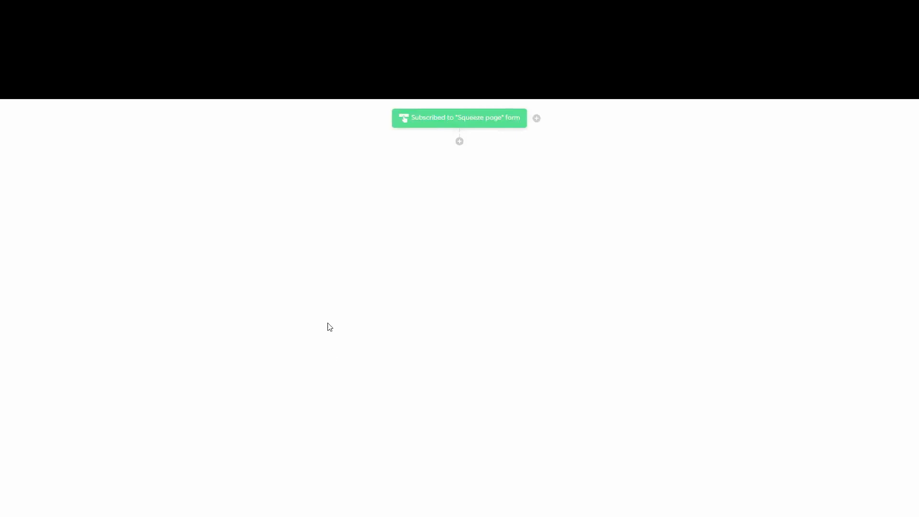
# - Add an action step below the trigger that subscribes the contact to the YT Tutorial campaign
pyautogui.click(460, 141)
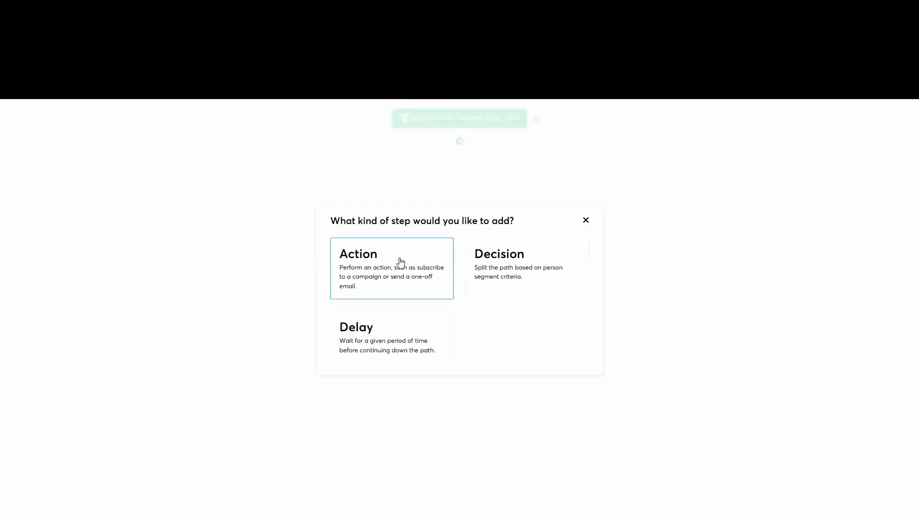
pyautogui.click(414, 275)
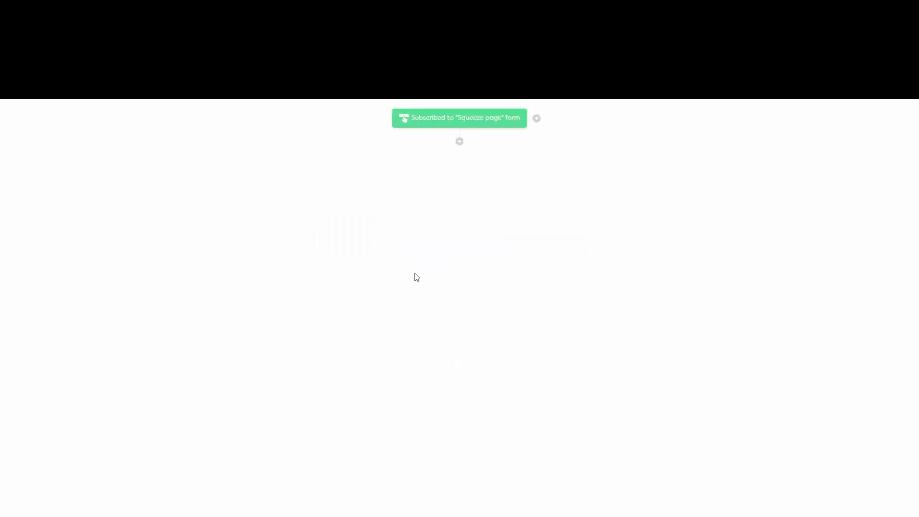
pyautogui.click(403, 272)
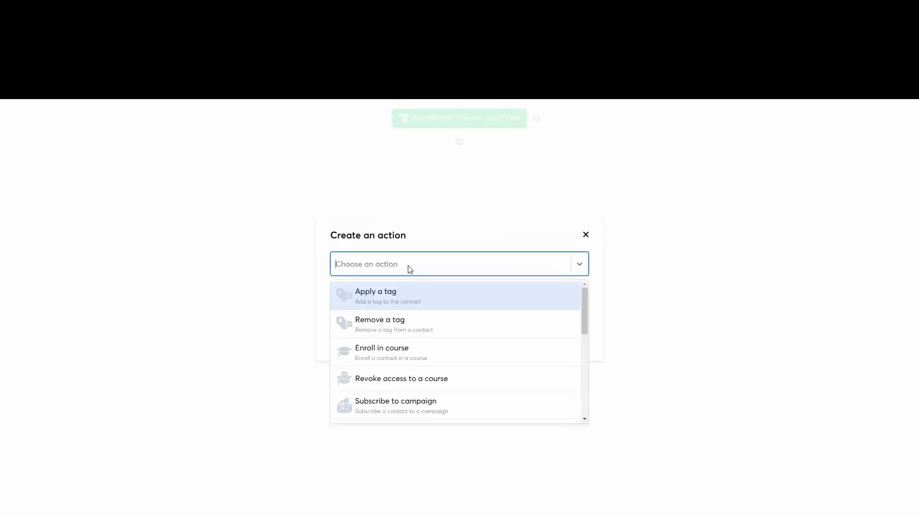
pyautogui.scroll(-1, 397, 362)
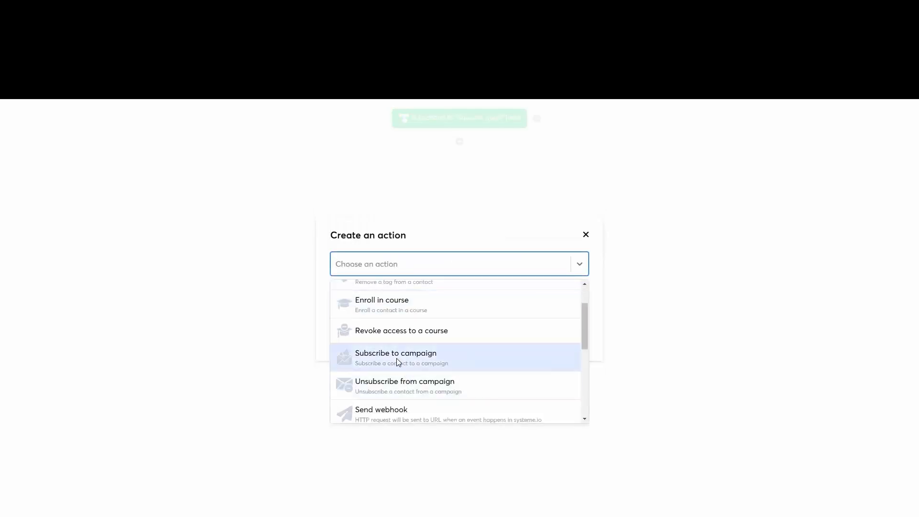
pyautogui.click(396, 358)
pyautogui.click(574, 297)
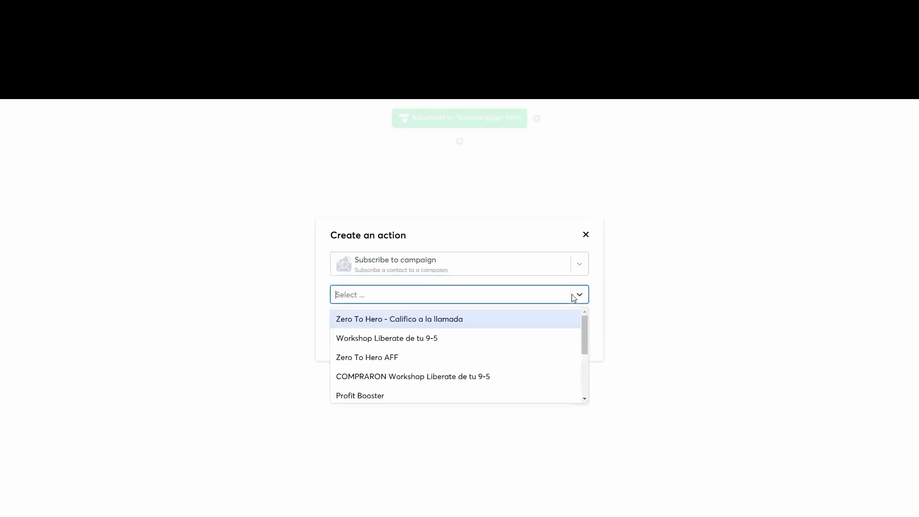
pyautogui.scroll(-2, 447, 343)
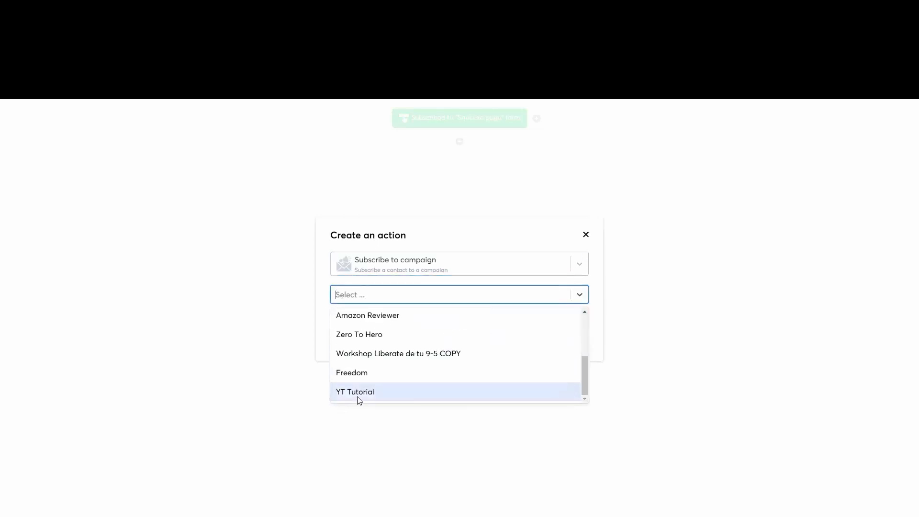
pyautogui.click(360, 395)
pyautogui.click(352, 323)
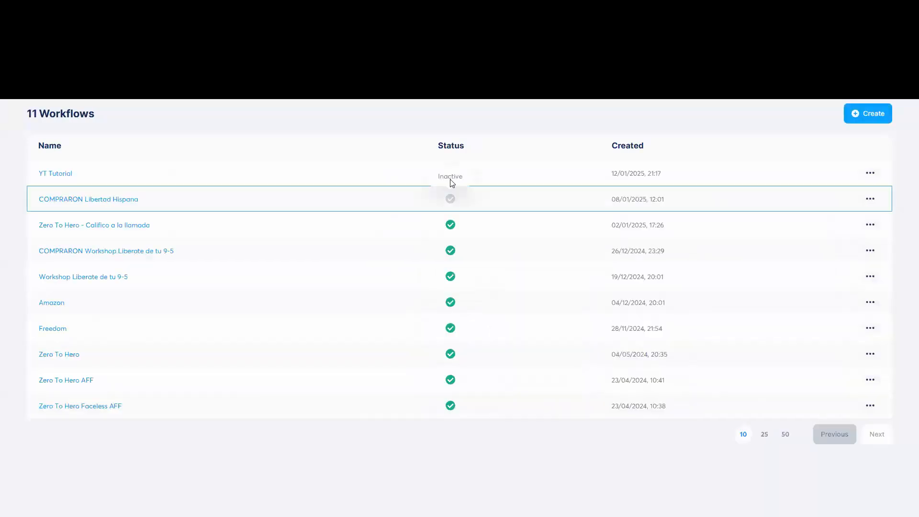
# - Activate the YT Tutorial workflow from the workflow list and return to the list of email campaigns
pyautogui.click(870, 173)
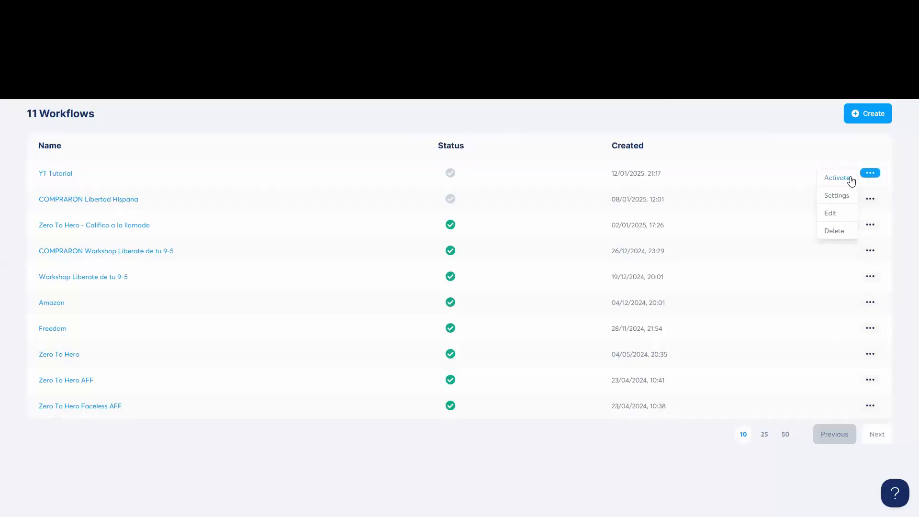
pyautogui.click(850, 176)
pyautogui.click(400, 331)
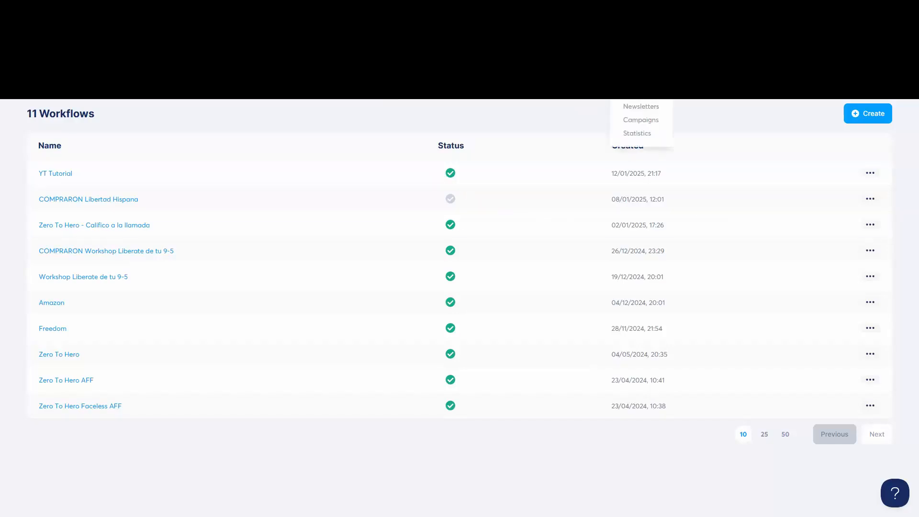
pyautogui.click(644, 121)
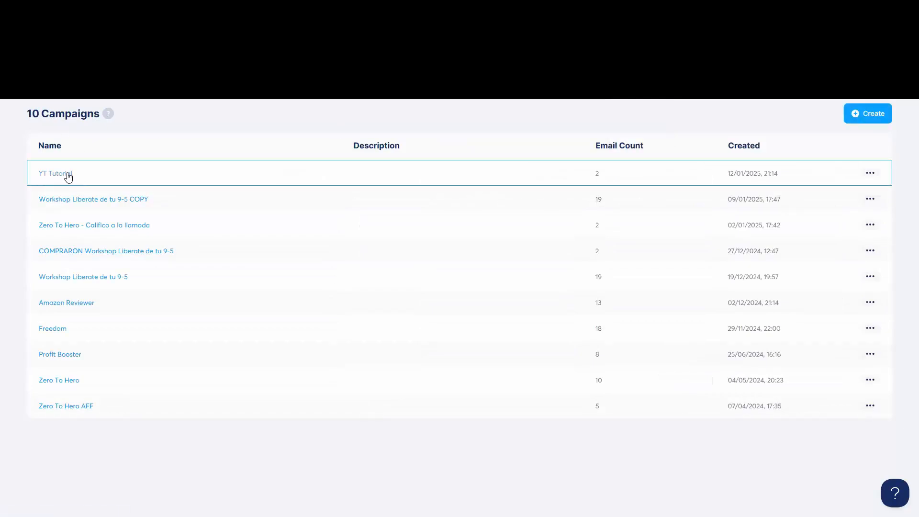
# - Open the YT Tutorial campaign and create a new campaign email with the subject "Email 3", using the classic editor
pyautogui.moveTo(644, 120)
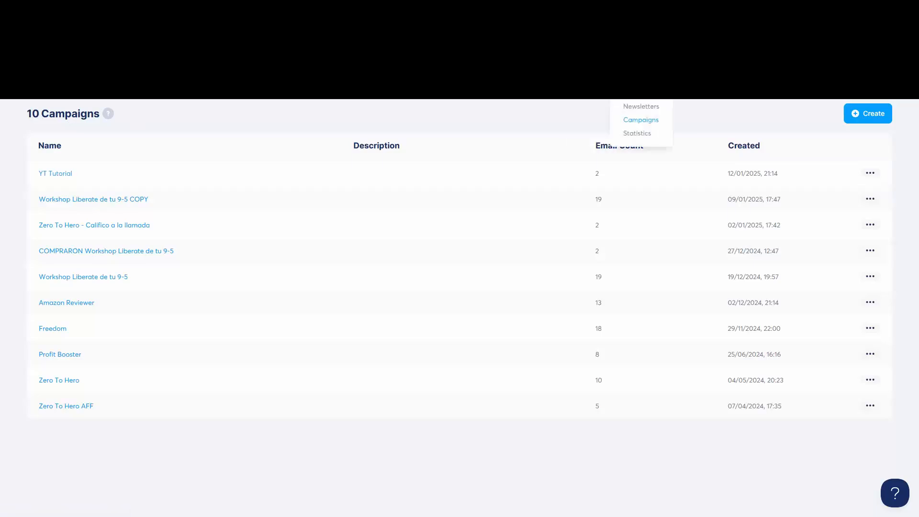
pyautogui.click(42, 173)
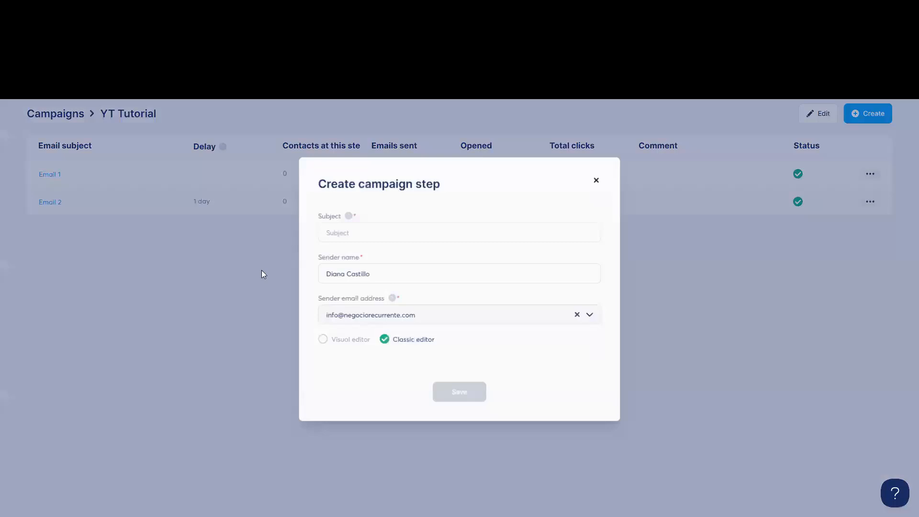
pyautogui.click(373, 230)
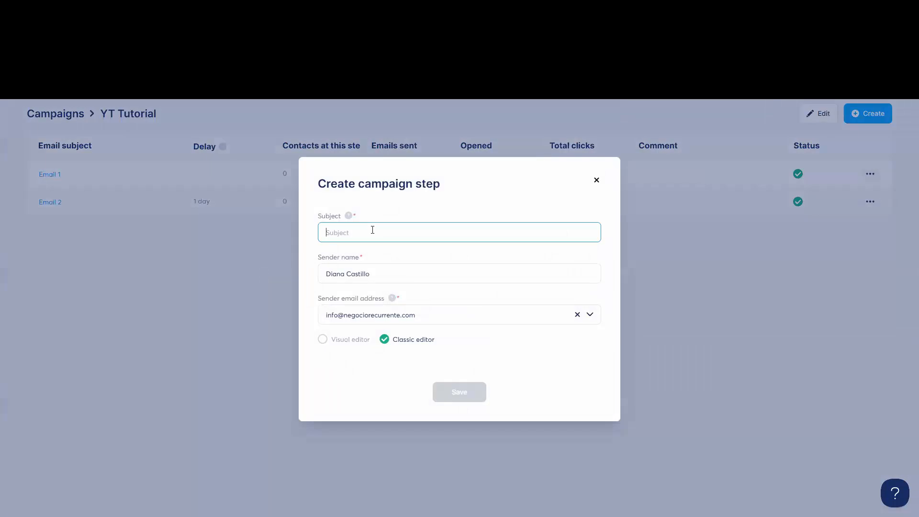
pyautogui.write('Email 3')
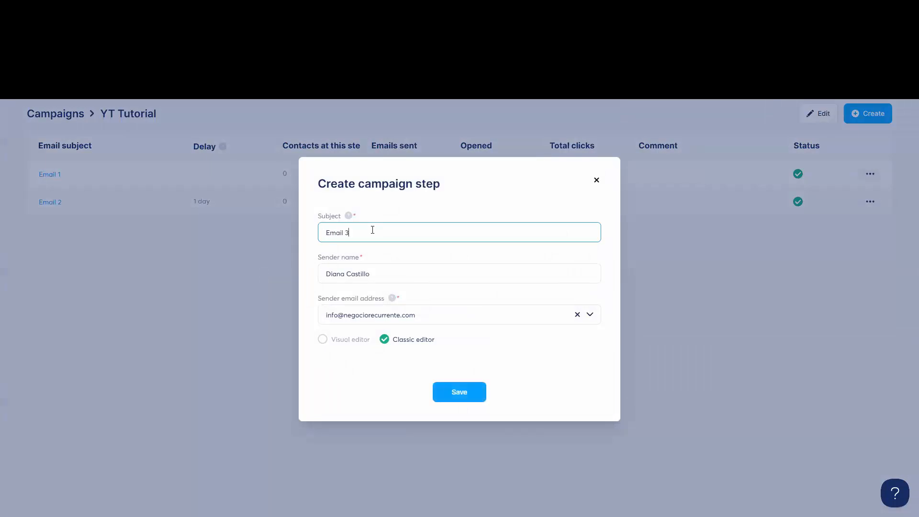
pyautogui.click(458, 390)
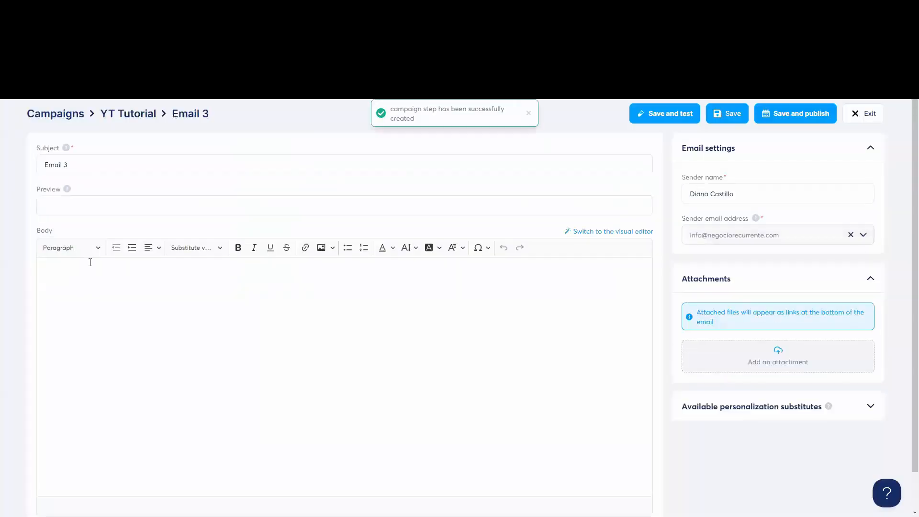
# - Fill the body of Email 3 with three paragraphs of Lorem ipsum placeholder text and save it for publishing
pyautogui.click(88, 278)
pyautogui.write('Lorem ipsum dolor sit amet, consectetuer adipiscing elit. Donec odio. Quisque volutpat mattis eros. Nullam malesuada erat ut turpis. Suspendisse urna nibh viverra non semper suscipit posuere a pede. Donec nec justo eget felis facilisis fermentum. Aliquam porttitor mauris sit amet orci. Aenean dignissim pellentesque felis. Morbi in sem quis dui placerat ornare. Pellentesque odio nisi euismod in pharetra a ultricies in diam. Sed arcu. Cras consequat.')
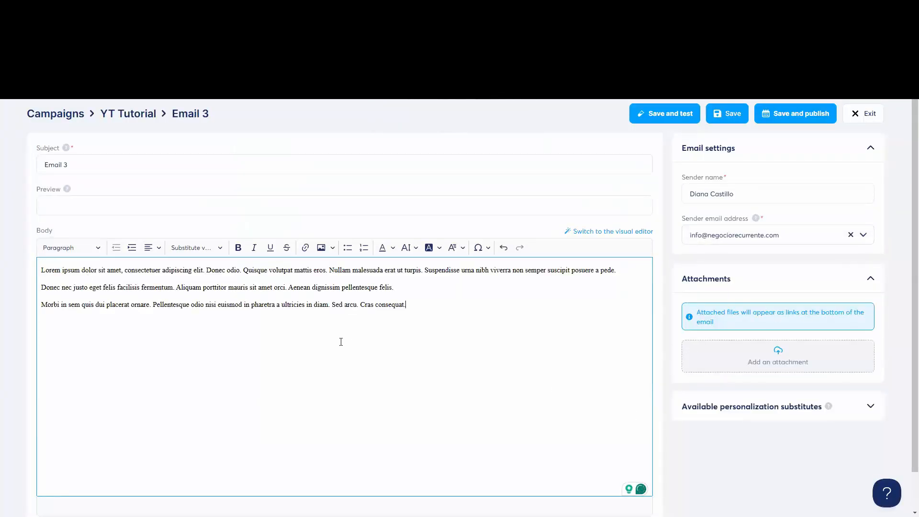
pyautogui.click(799, 120)
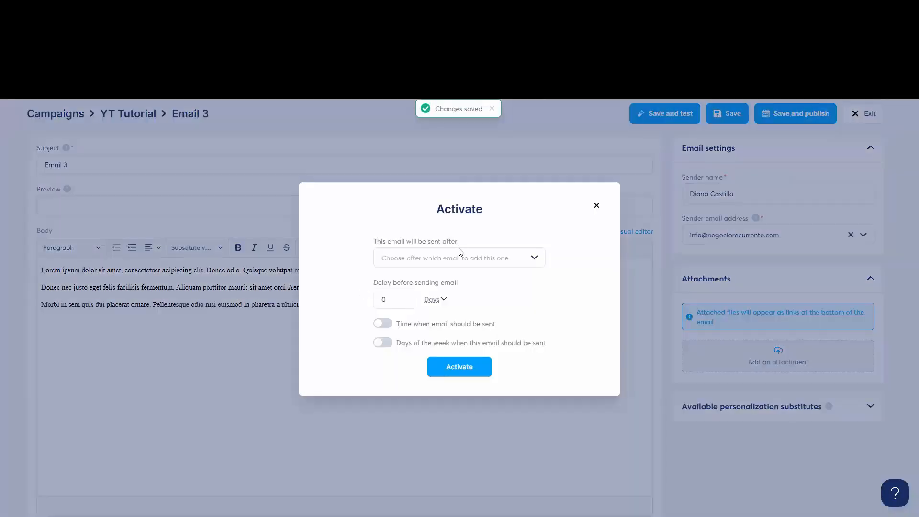
# - Activate Email 3 for sending after Email 2 with a delay of 1 day, and exit to the campaign's email list
pyautogui.click(453, 258)
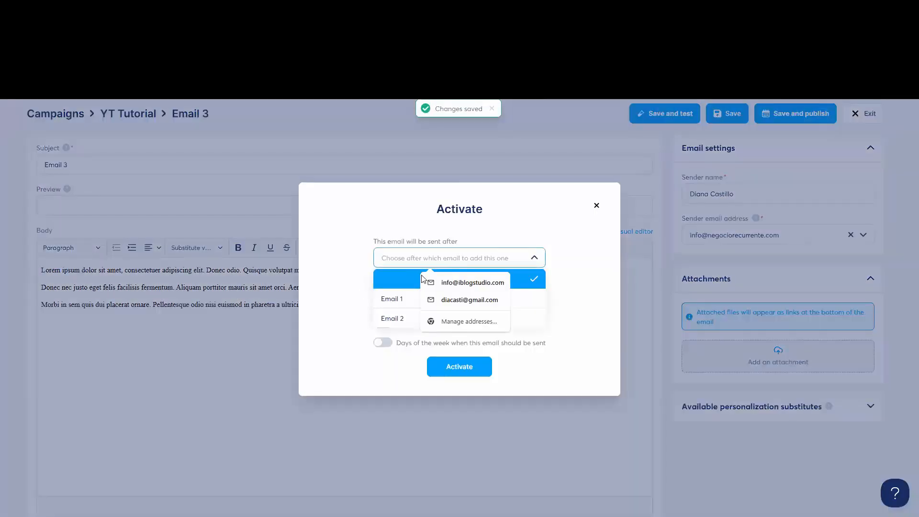
pyautogui.click(405, 316)
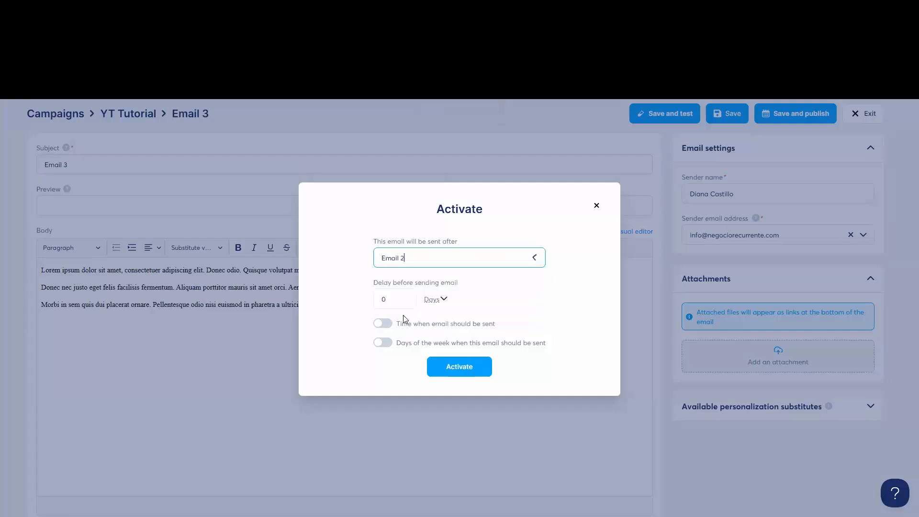
pyautogui.click(386, 302)
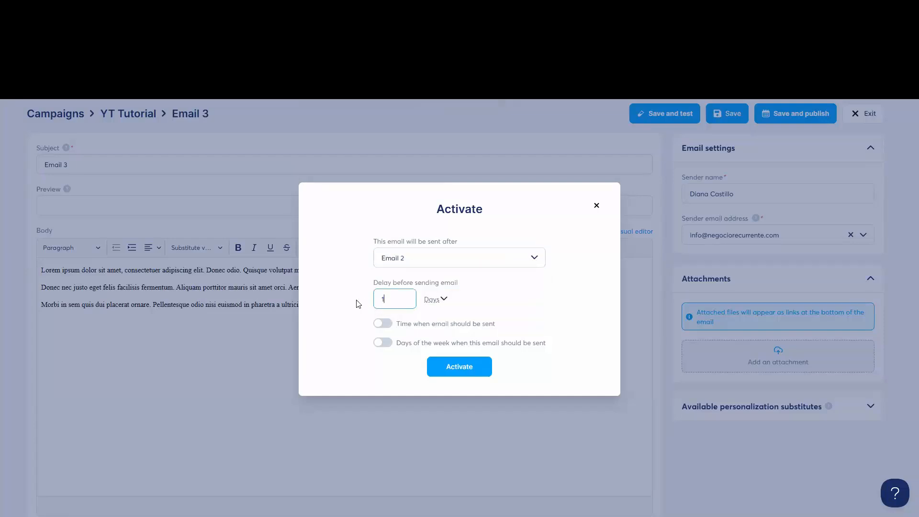
pyautogui.click(444, 300)
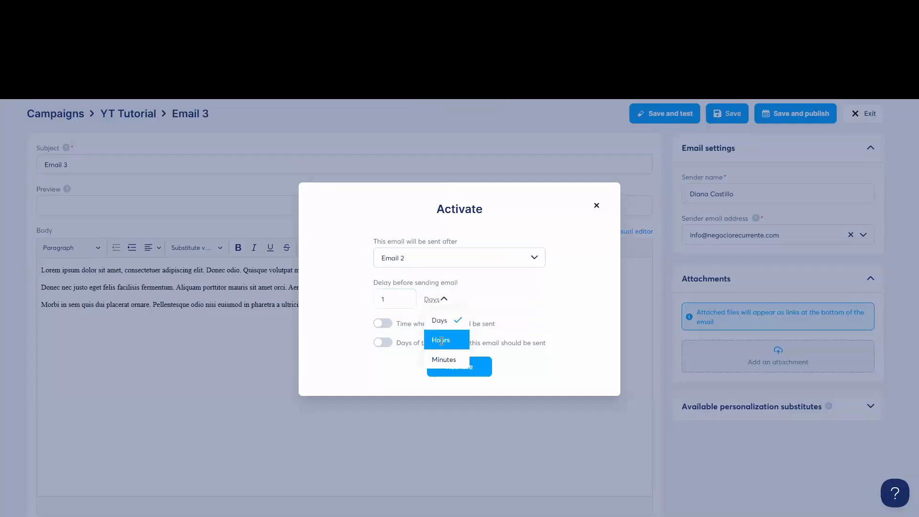
pyautogui.click(531, 313)
pyautogui.click(464, 360)
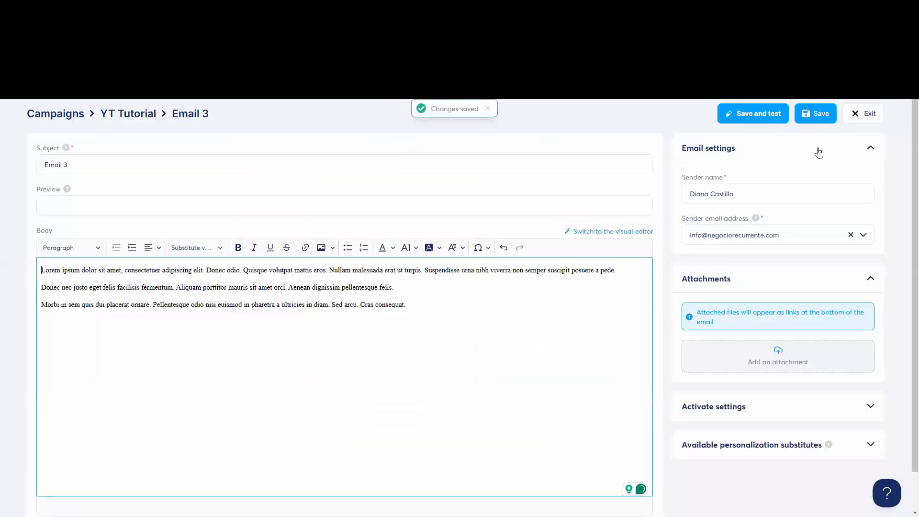
pyautogui.click(862, 114)
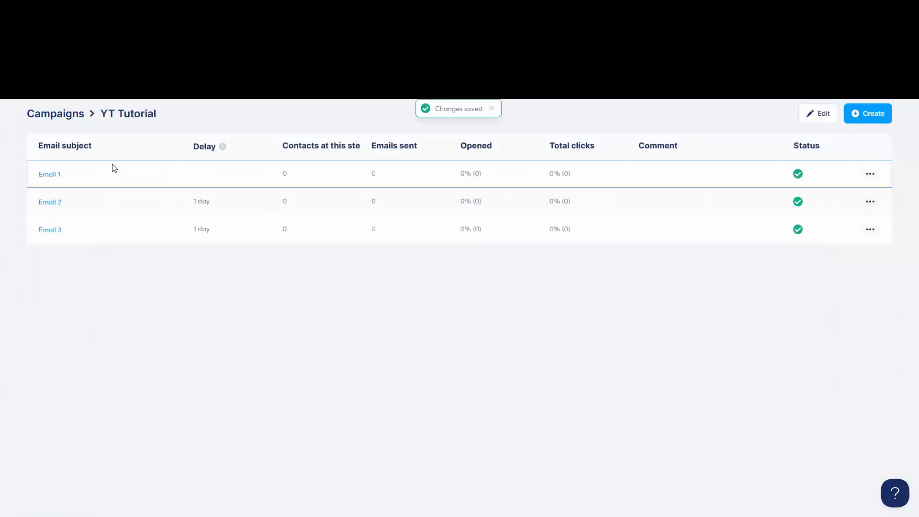